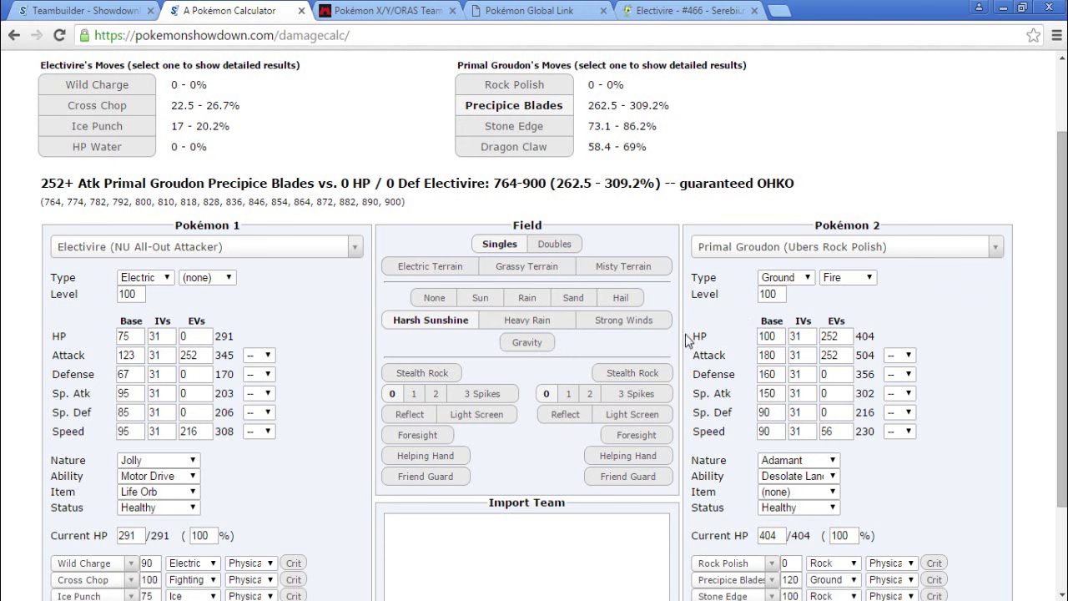
Step: Set the field weather to None and change Electivire's nature to Naive
left_click(433, 301)
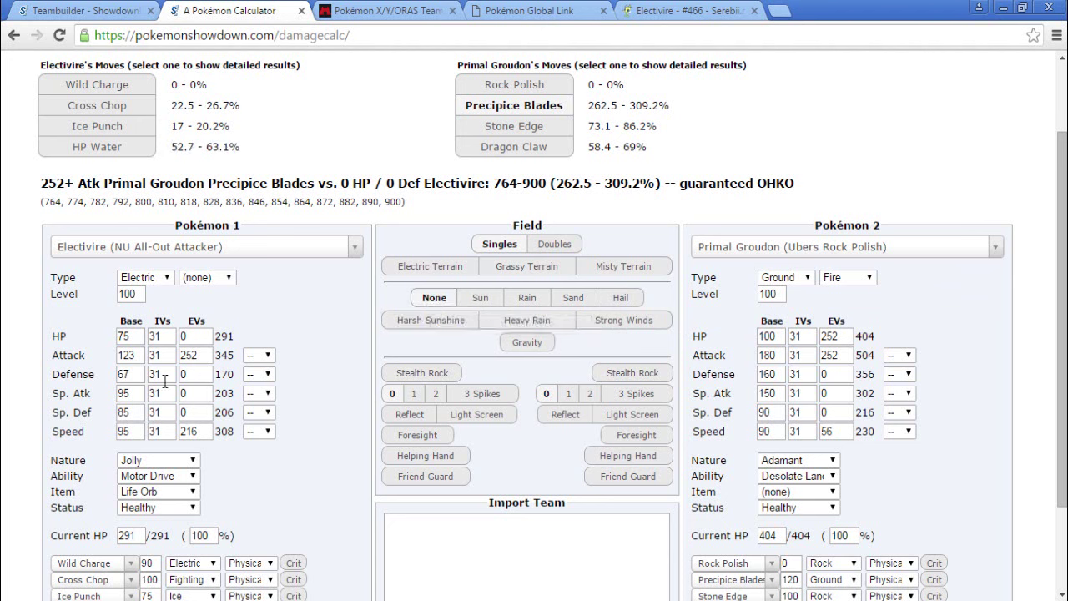
left_click(148, 462)
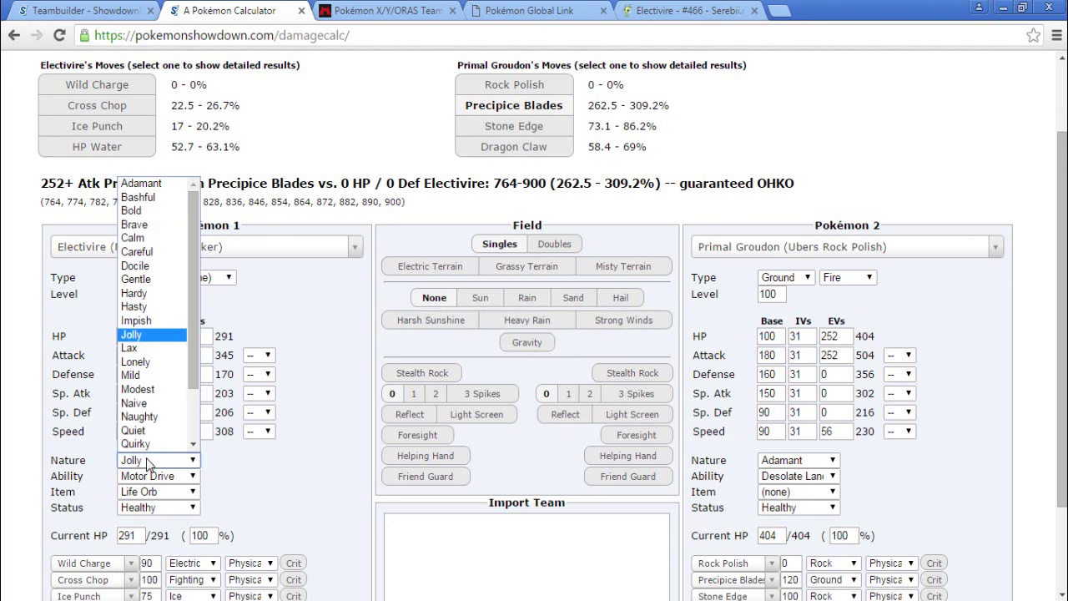
left_click(153, 403)
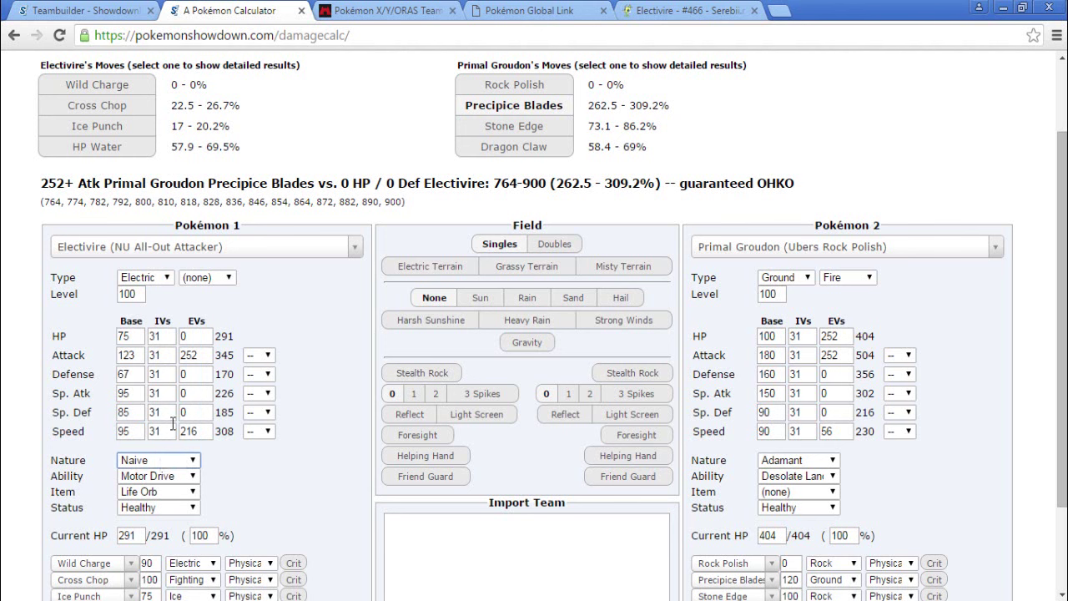
Step: Check Electivire's spread in the teambuilder, and in the damage calculator set its Sp. Def EVs to 40, keeping Sp. Atk EVs at 0
left_click(60, 10)
left_click(197, 6)
double_click(197, 392)
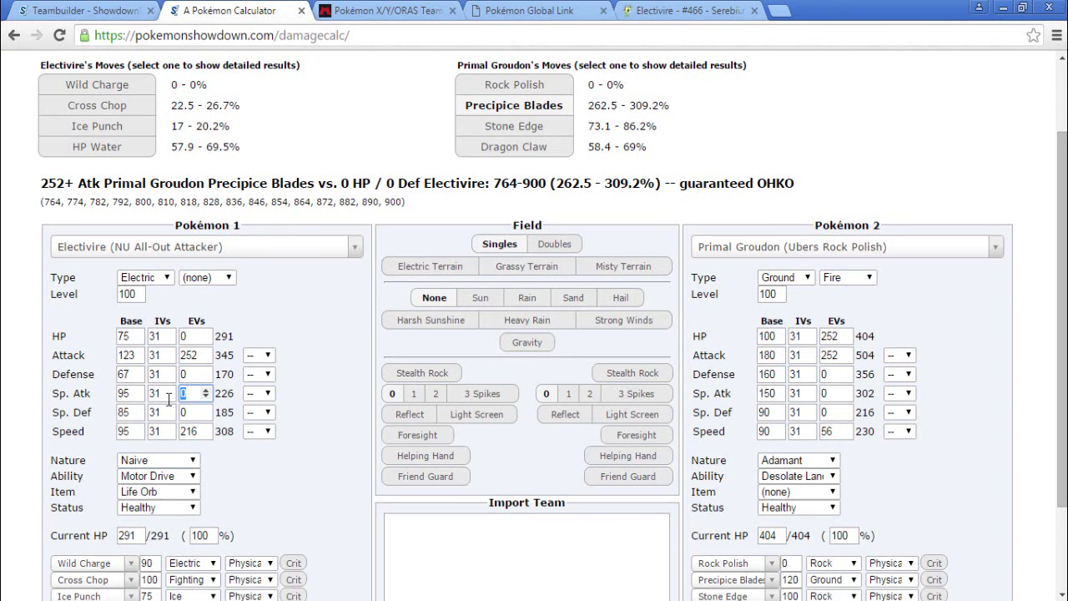
type("40")
double_click(174, 392)
type("0")
double_click(188, 412)
type("40")
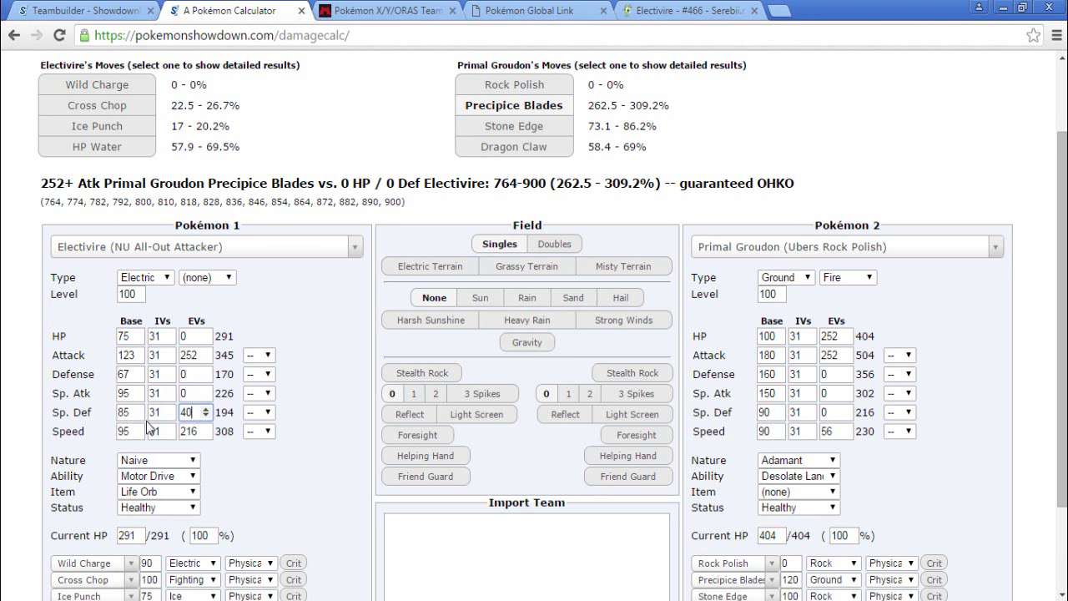
Step: Set Electivire's nature to Jolly and replace its Hidden Power Water move with Earthquake
left_click(157, 461)
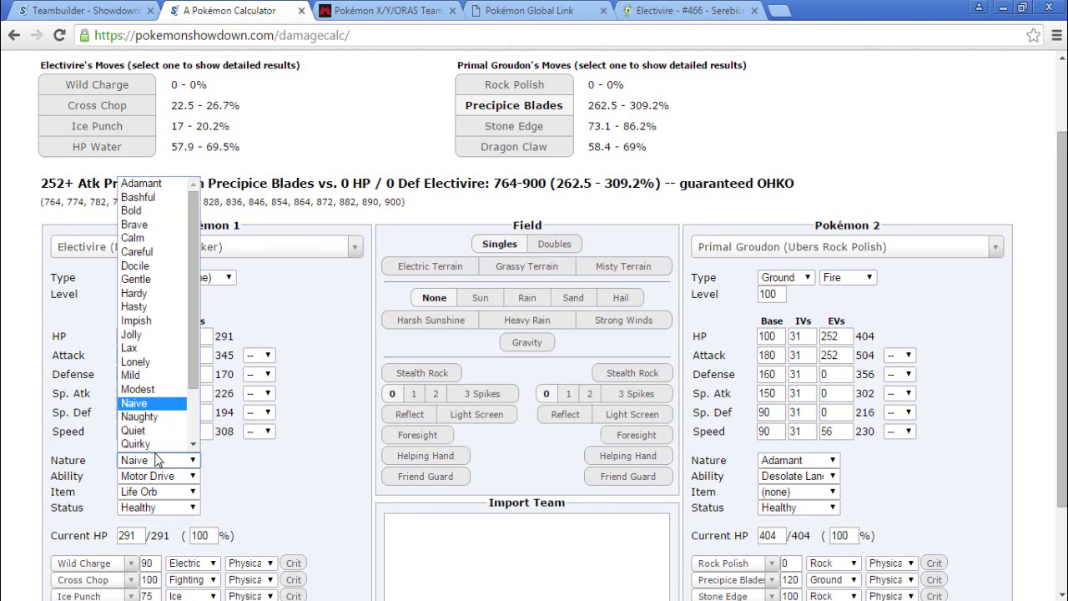
left_click(159, 335)
scroll(345, 488, "down", 3)
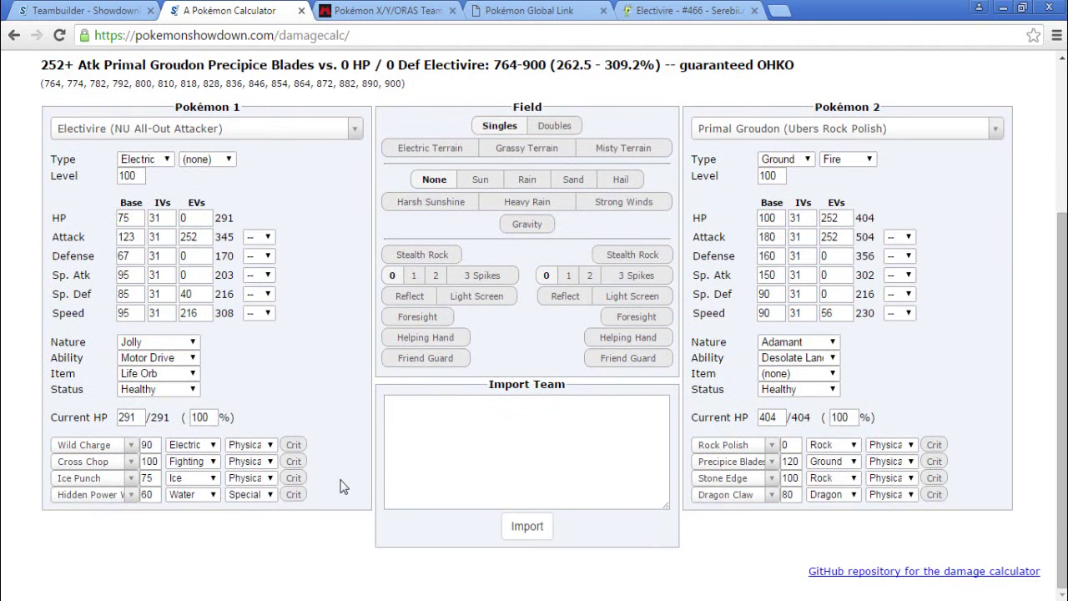
left_click(97, 495)
type("earth")
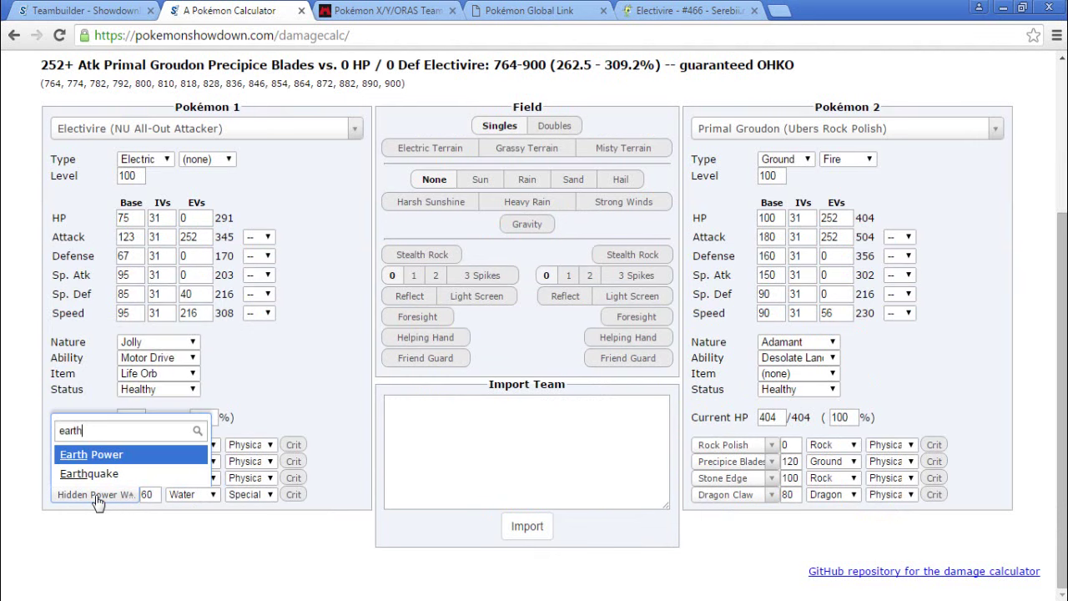
left_click(104, 474)
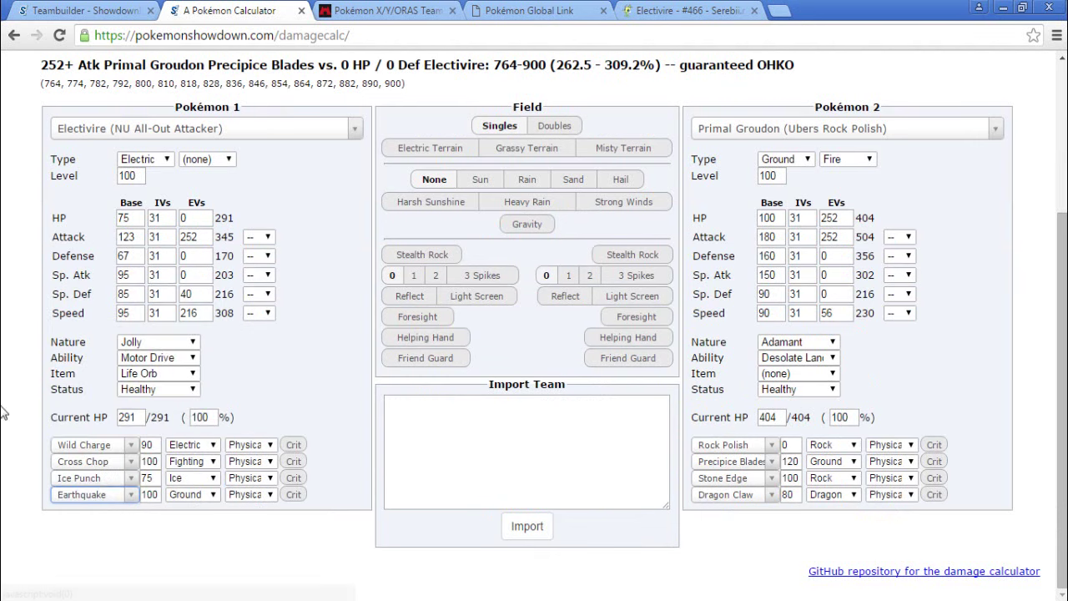
scroll(4, 411, "up", 3)
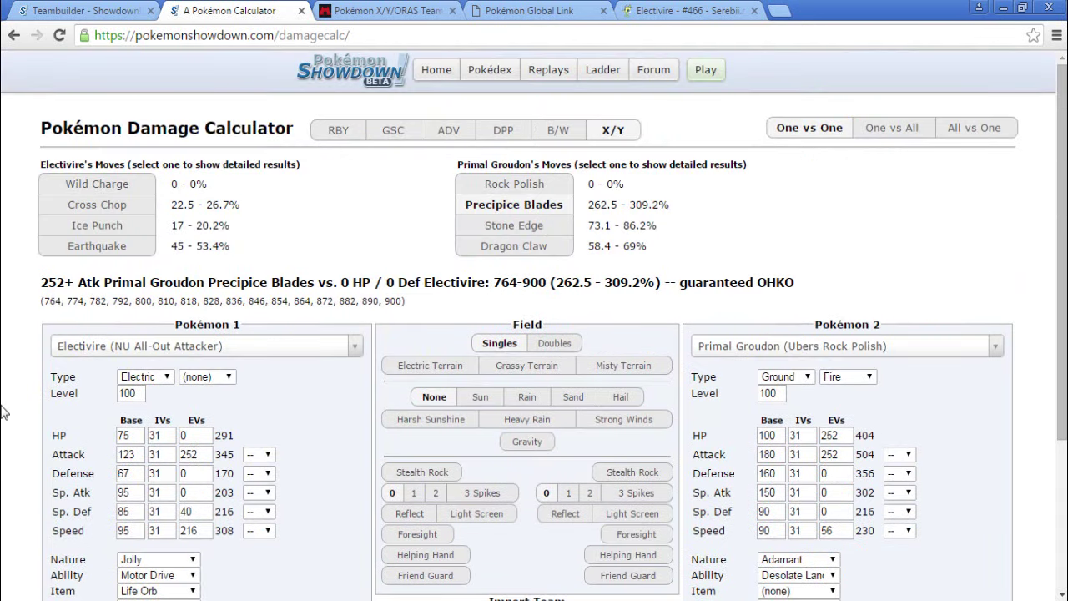
Step: Compare Electivire's teambuilder set with the calculator's damage results and review its type resistances on the Team Magma page
left_click(60, 8)
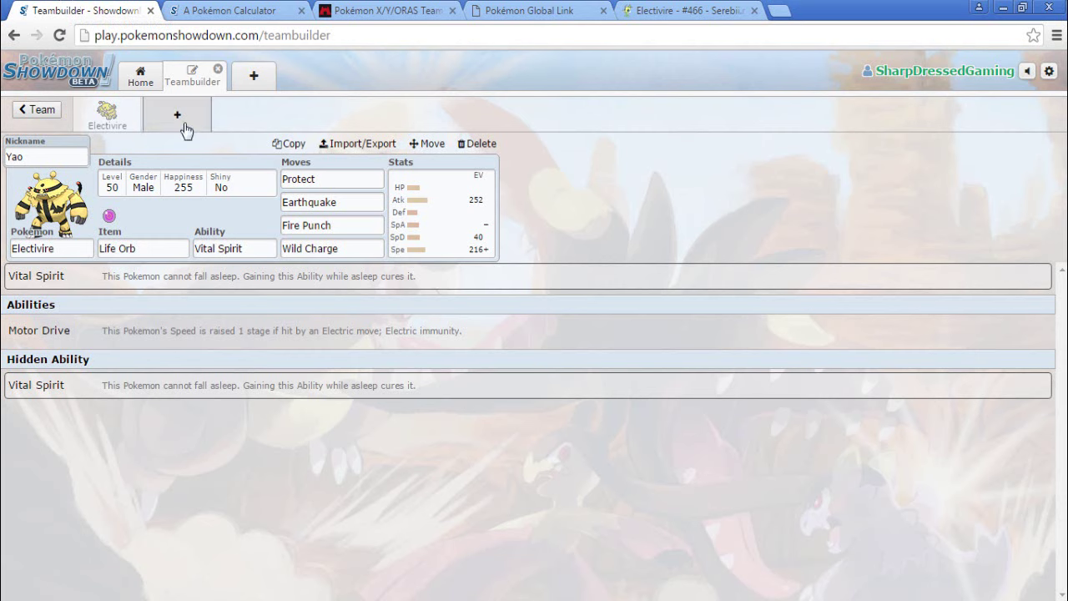
left_click(251, 10)
left_click(92, 9)
left_click(250, 10)
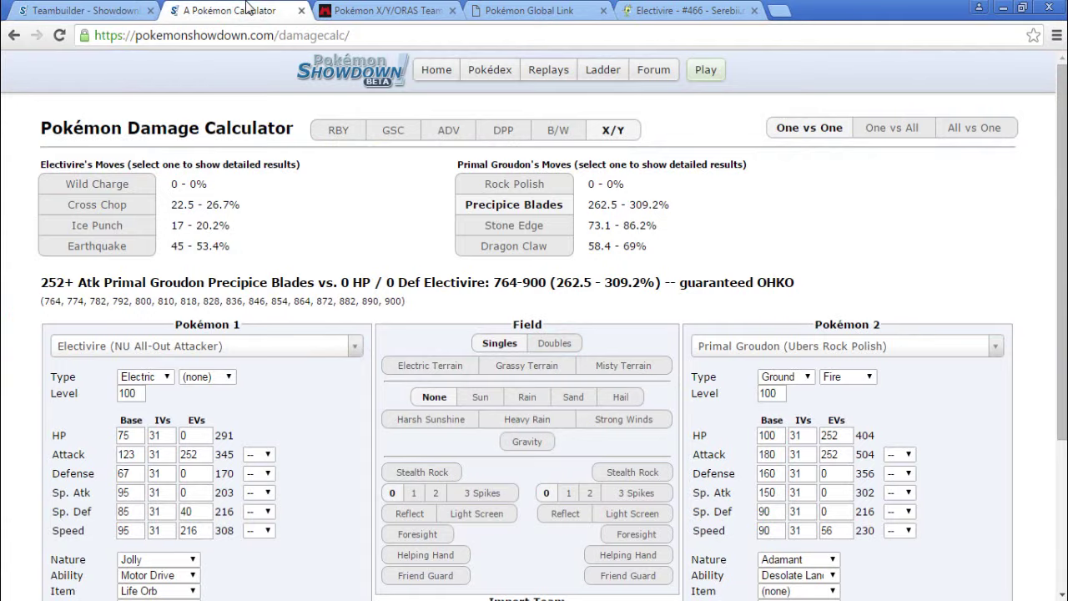
left_click(391, 10)
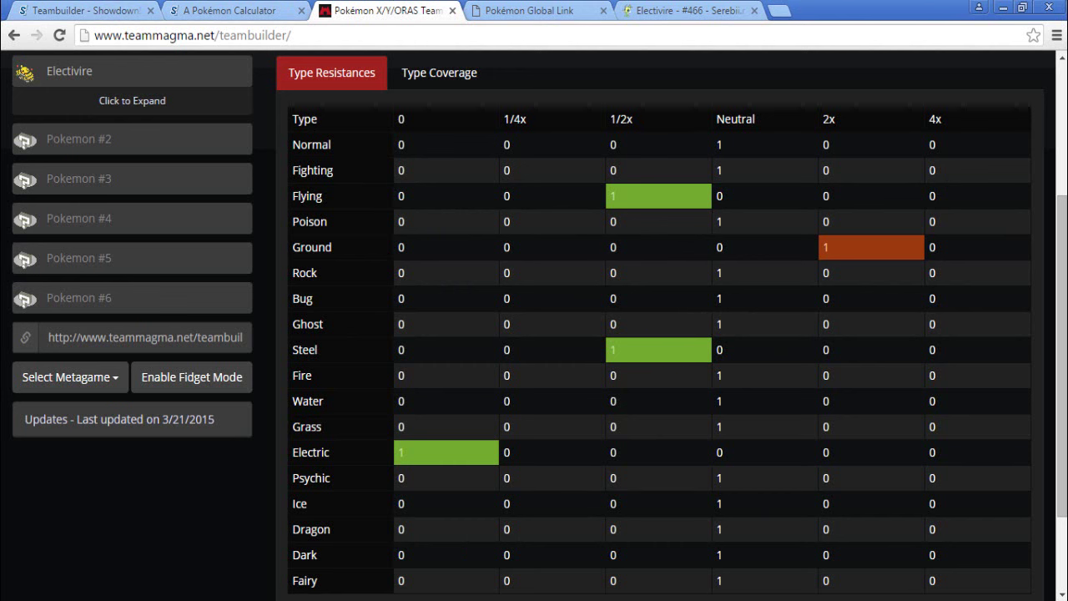
Step: Add Rayquaza as the second team member in the Showdown teambuilder and nickname it Yung Ray
left_click(126, 10)
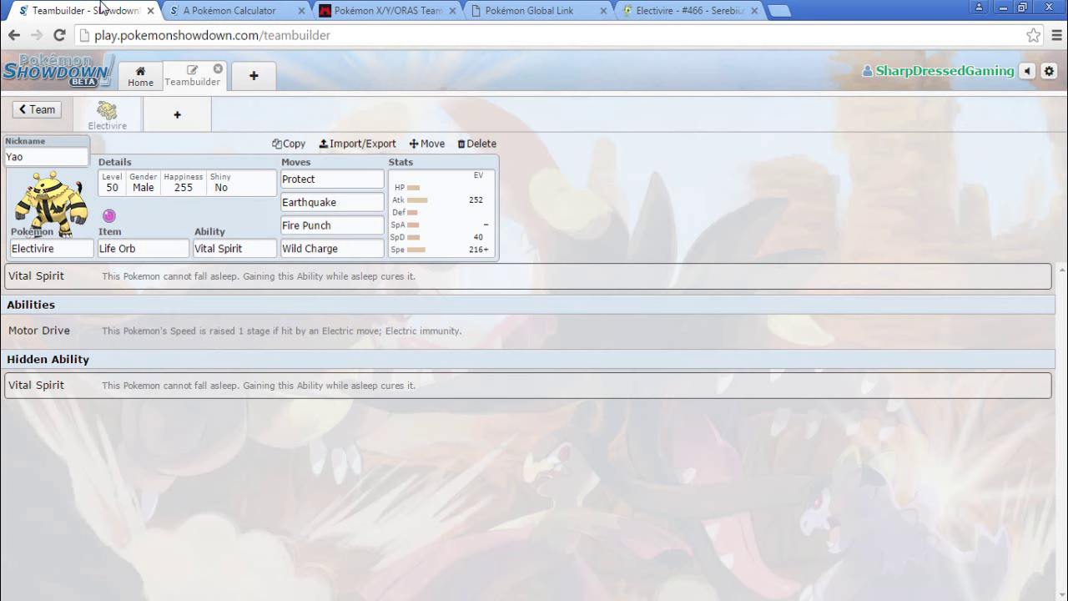
left_click(190, 131)
type("Ra")
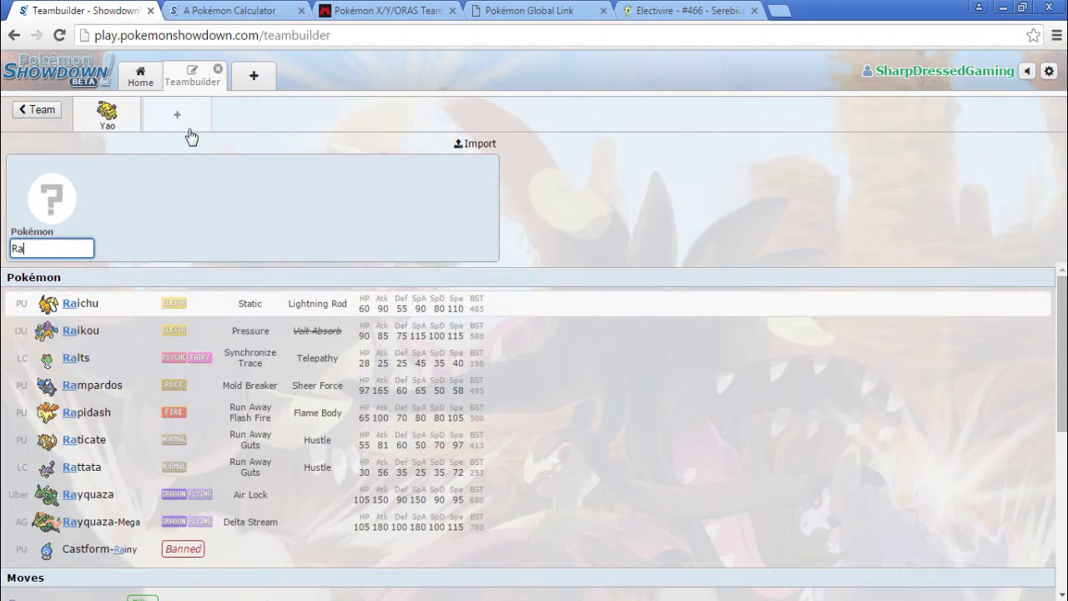
type("y")
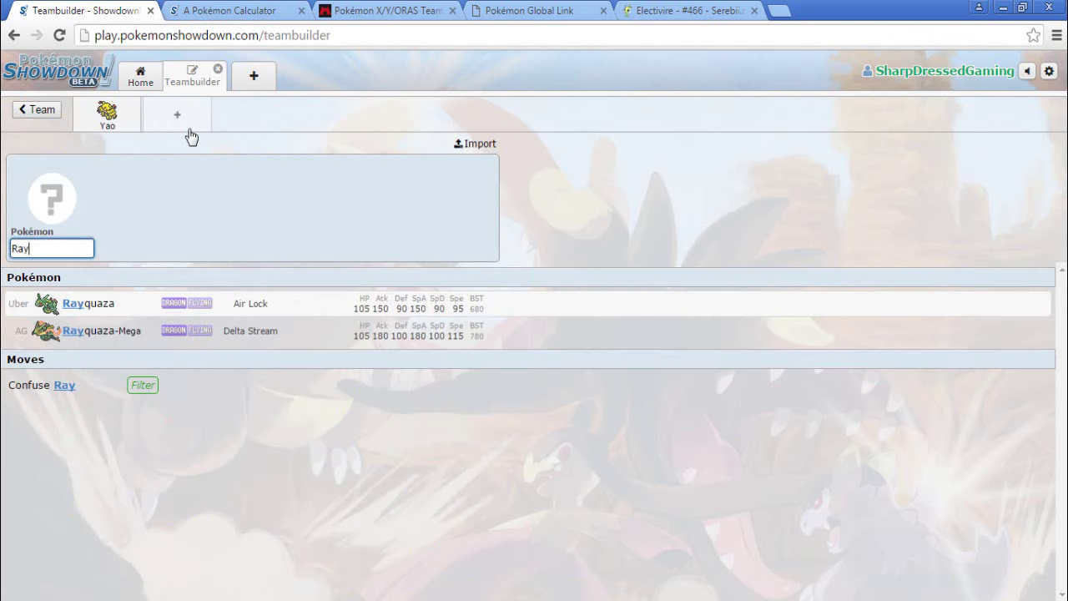
left_click(123, 312)
left_click(46, 157)
type("Yung Ray")
Step: Look through Rayquaza's details, item and ability options, and set its first move to Dragon Ascent
left_click(187, 184)
left_click(123, 250)
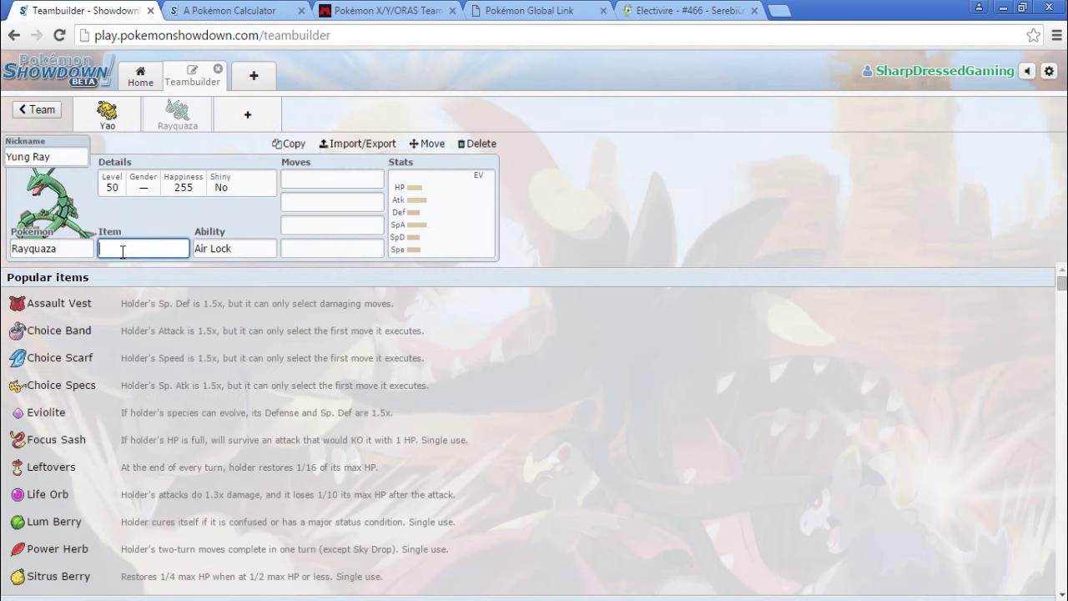
left_click(218, 252)
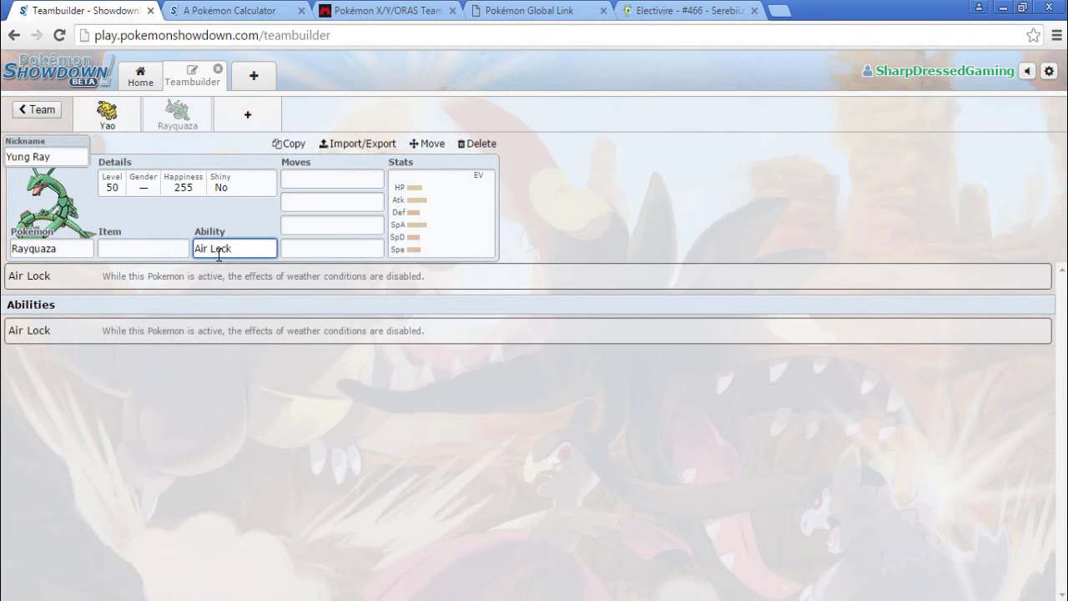
left_click(332, 178)
type("dragon a")
left_click(241, 317)
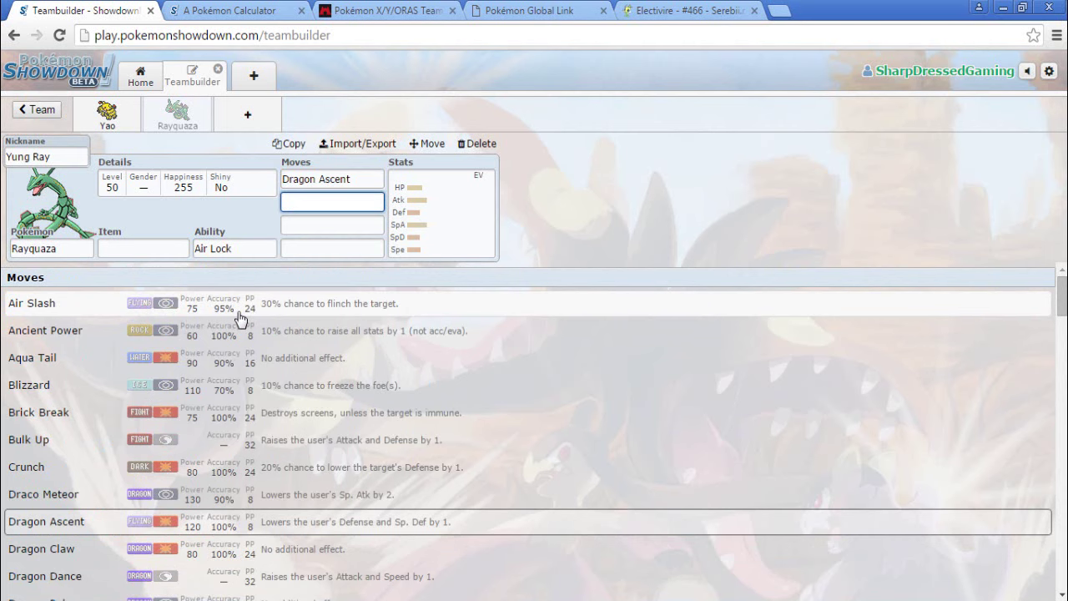
Step: Look up Rayquaza's Special battle usage details on Pokémon Global Link
left_click(534, 10)
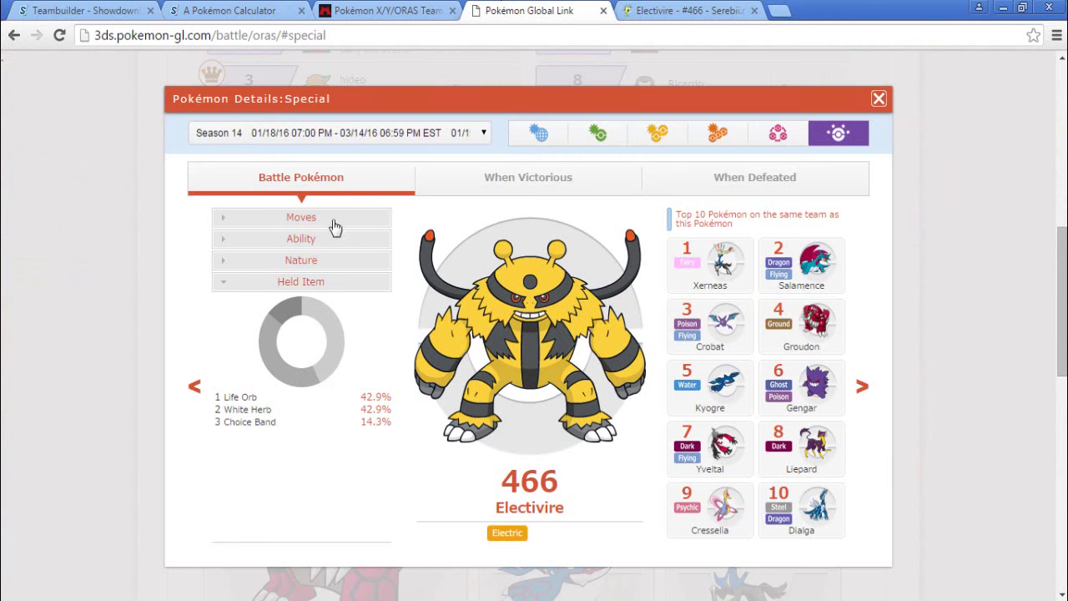
left_click(879, 98)
scroll(584, 376, "down", 5)
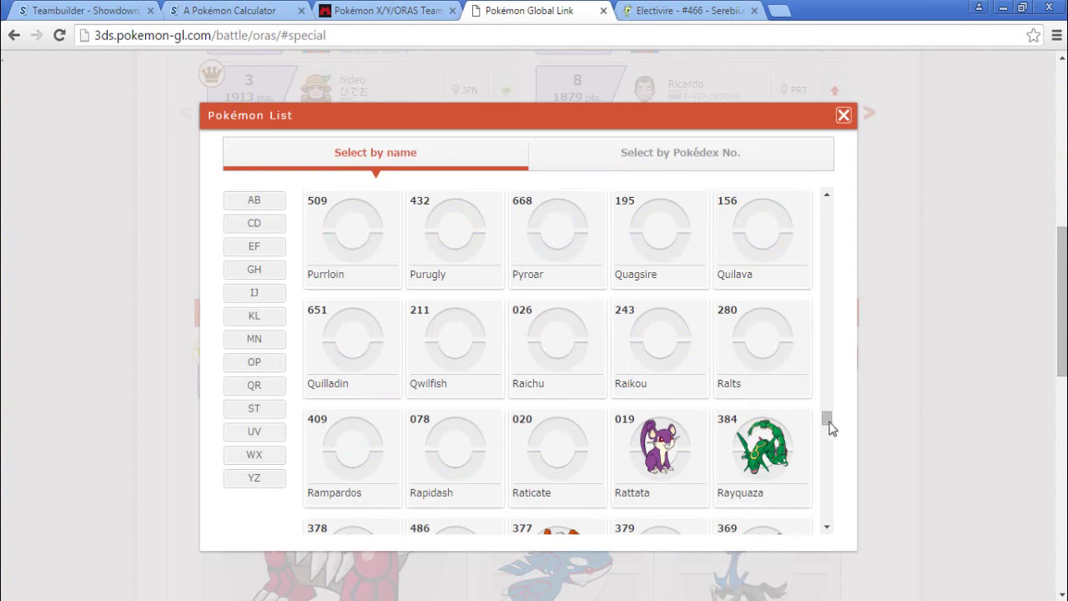
left_click(763, 438)
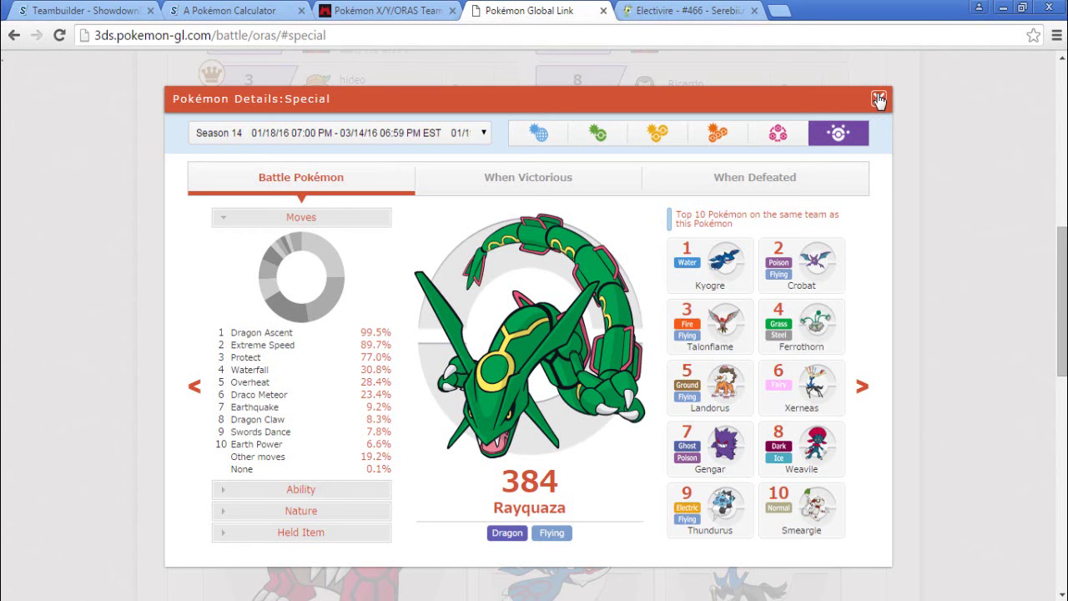
Step: Return to the damage calculator and load the [ORAS Doubles] Mega Rayquaza set as Pokémon 1
left_click(688, 10)
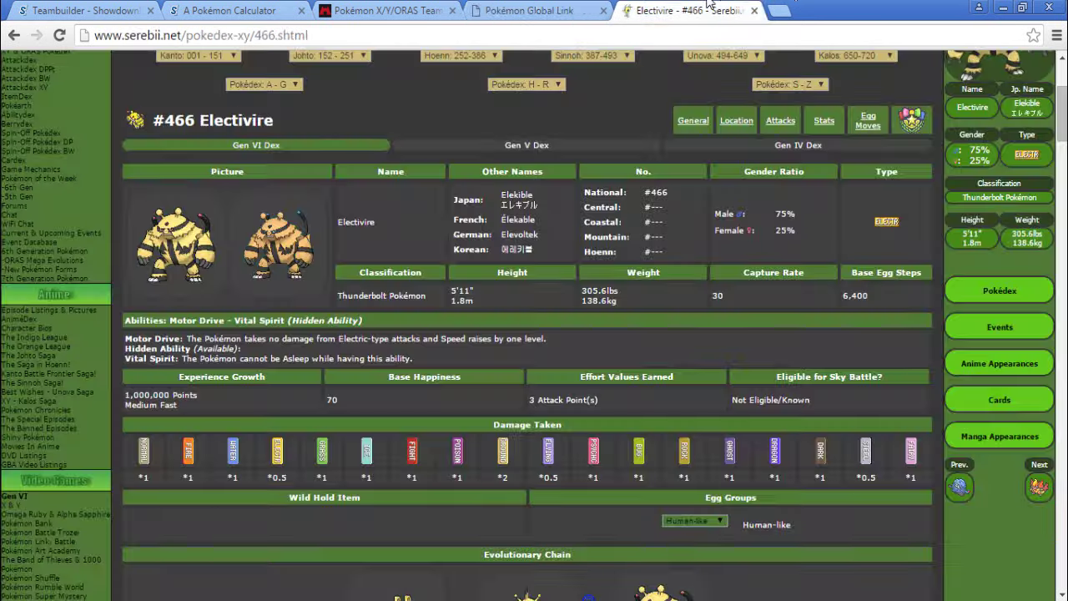
left_click(384, 10)
left_click(239, 9)
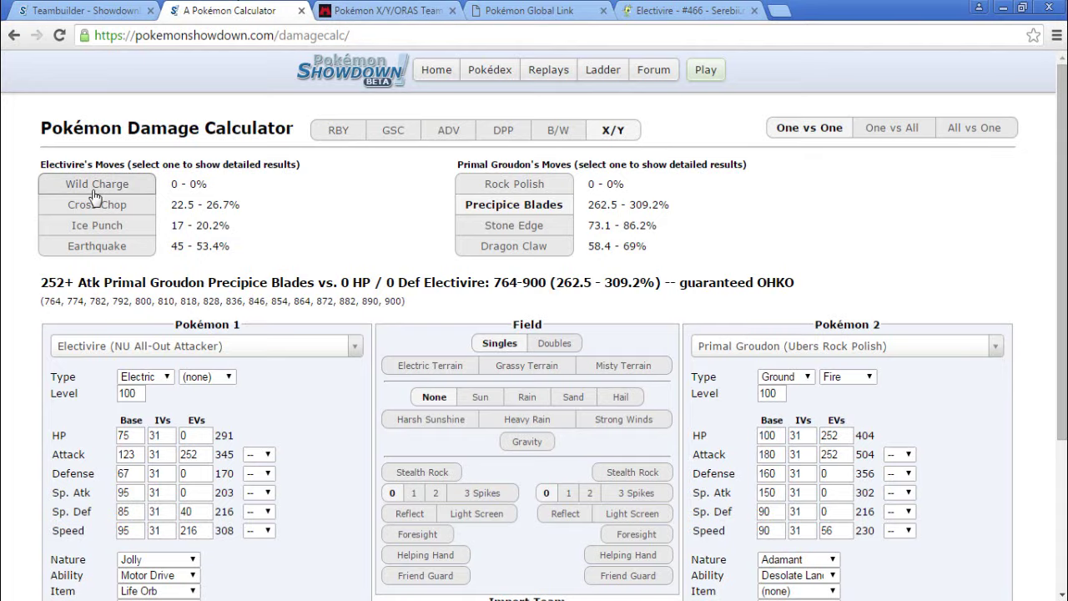
left_click(251, 356)
type("ray")
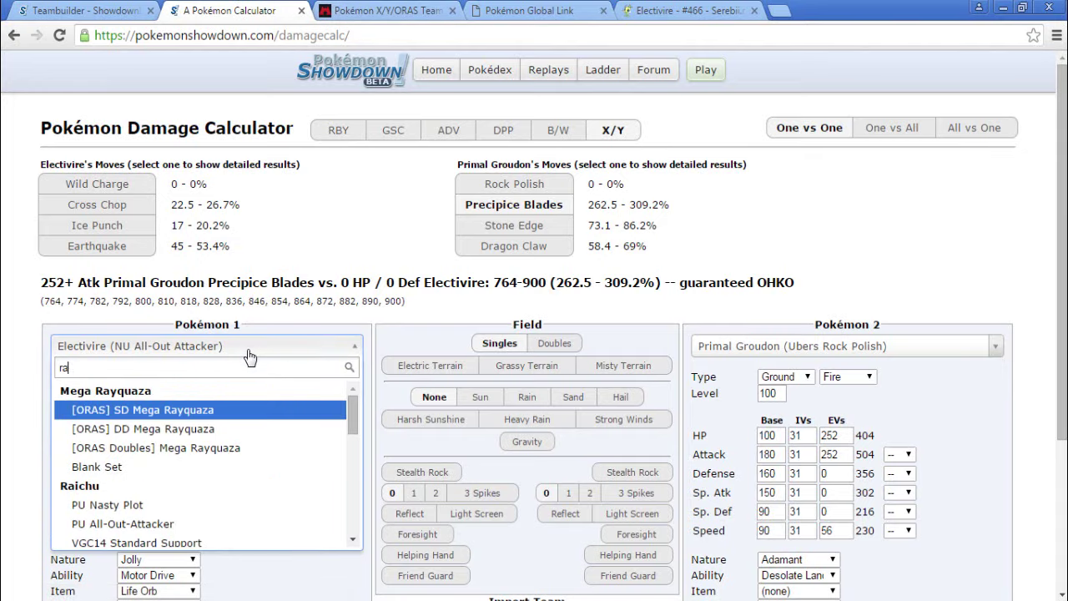
left_click(201, 451)
Step: Fill Mega Rayquaza's empty move slot with Earth Power and view its damage against Primal Groudon
scroll(321, 482, "down", 3)
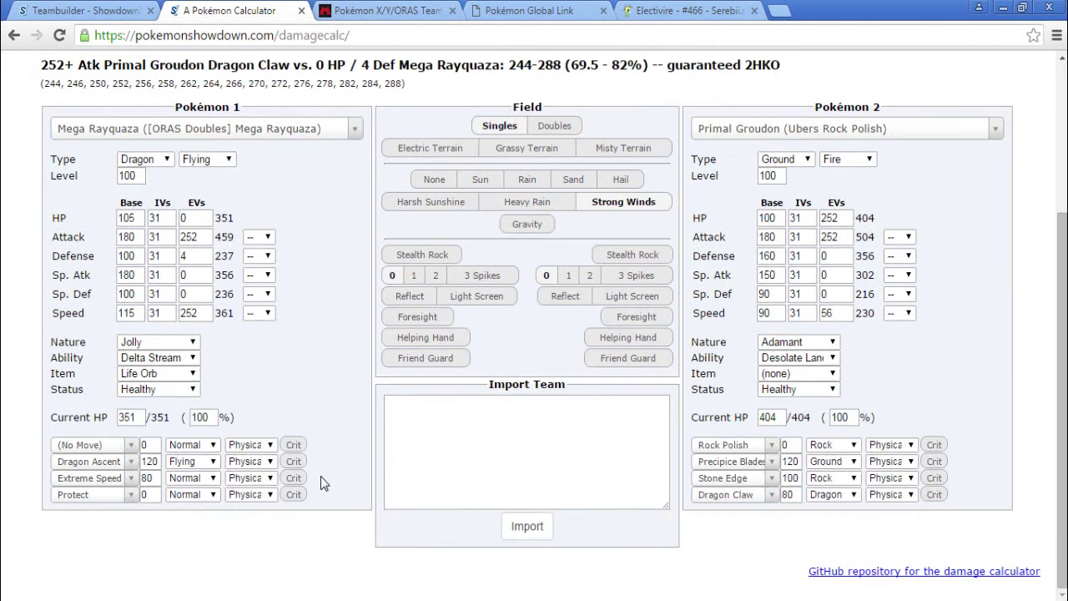
left_click(80, 446)
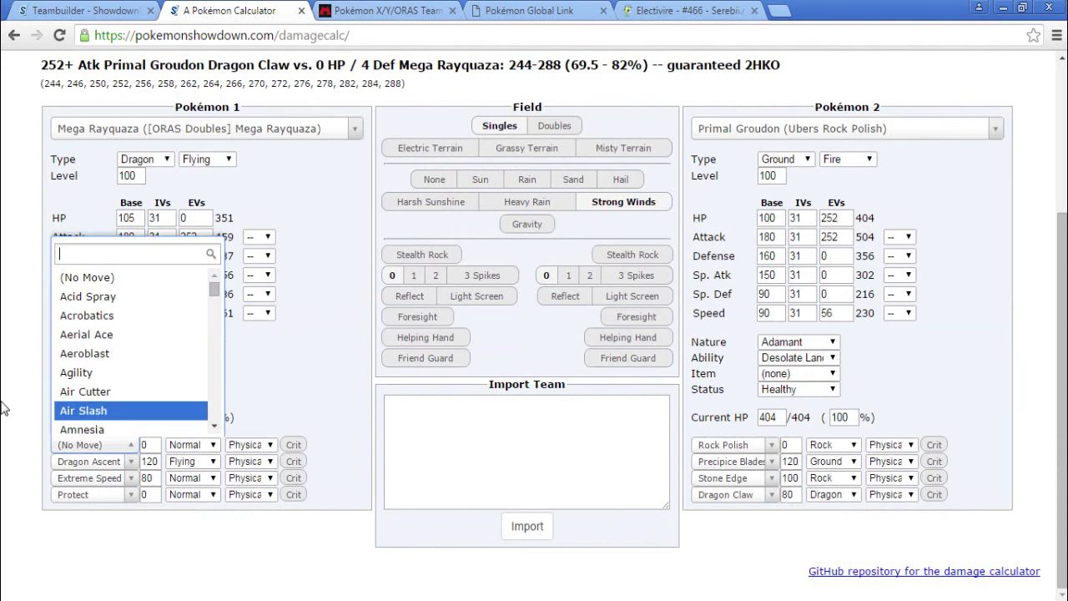
type("earth")
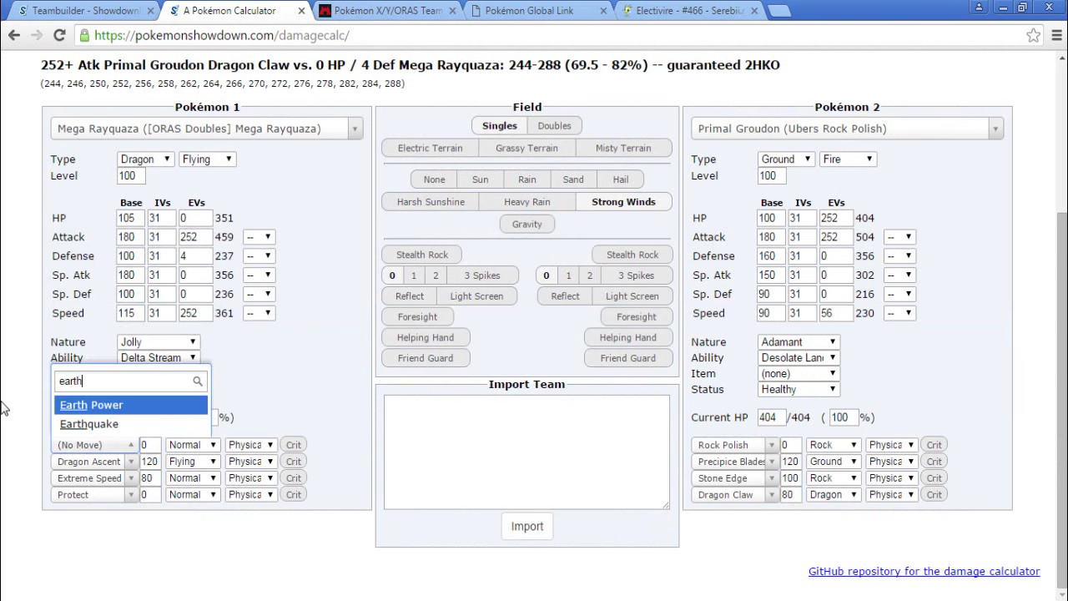
key("Return")
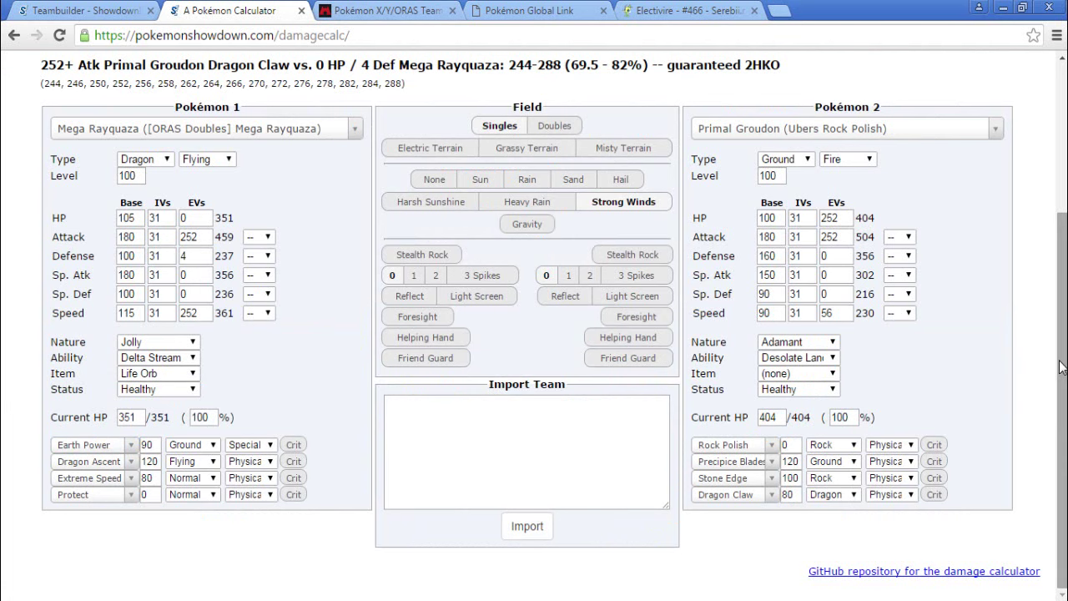
scroll(1062, 349, "up", 1)
left_click_drag(1062, 349, 1065, 275)
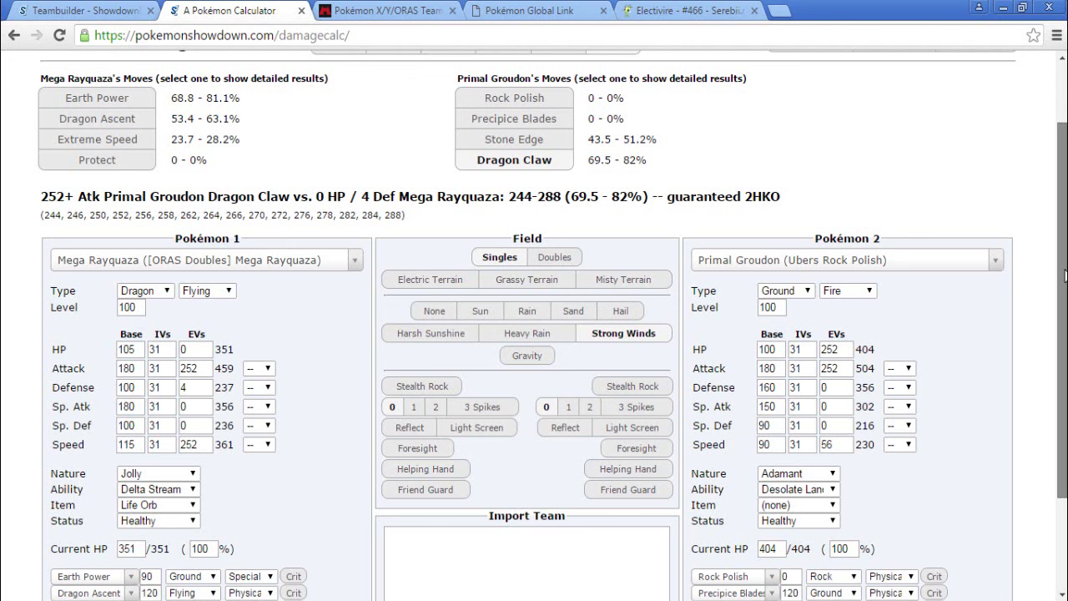
Step: Raise Mega Rayquaza's Sp. Atk EVs to 252 to test Earth Power's damage, and reset them to 0
left_click(208, 403)
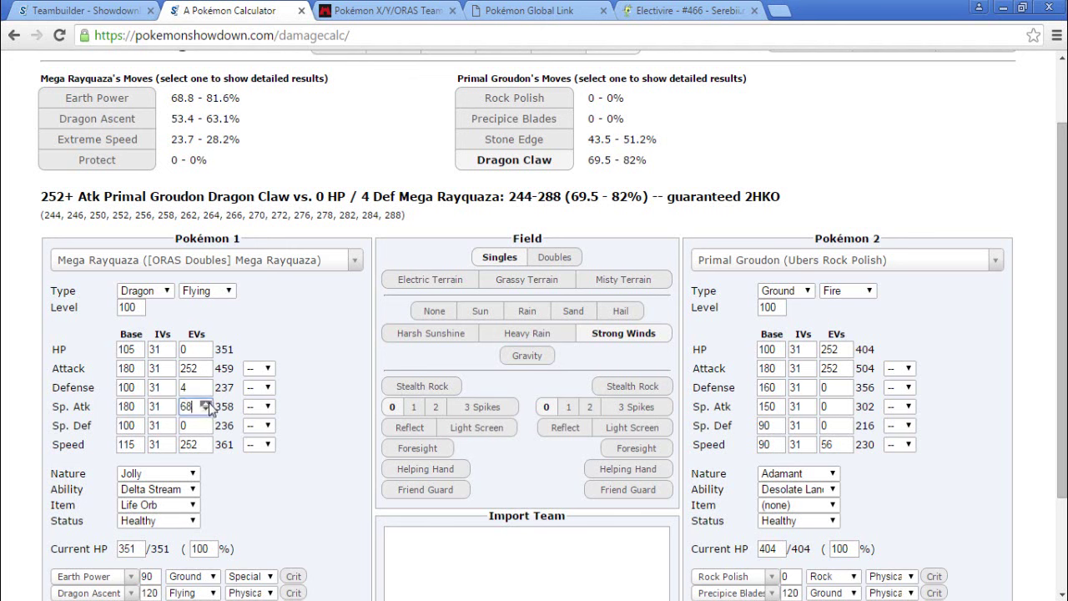
left_click_drag(208, 404, 208, 404)
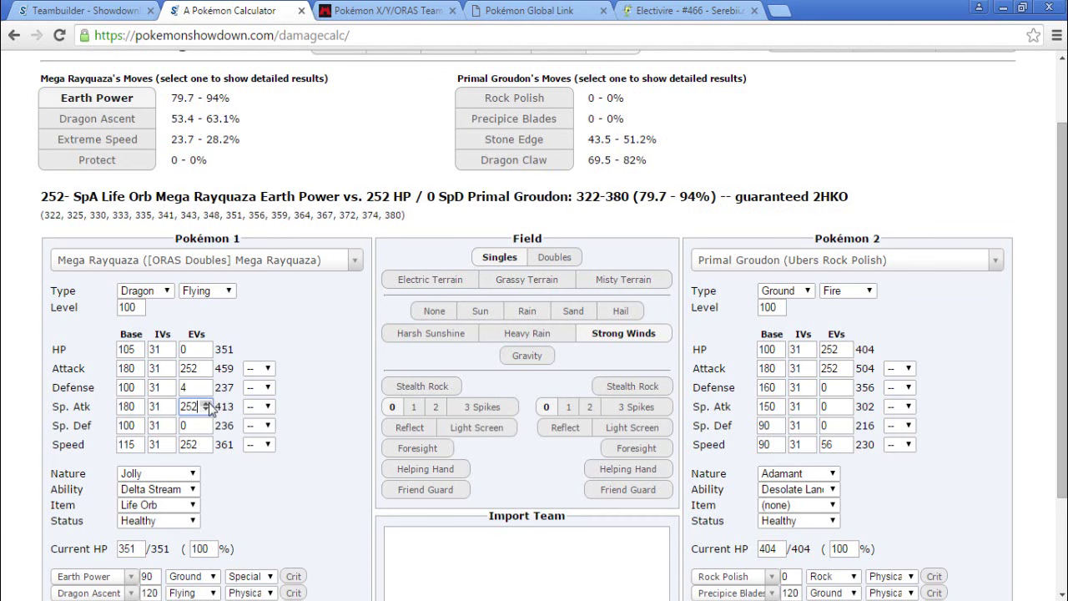
left_click_drag(201, 407, 156, 400)
type("0")
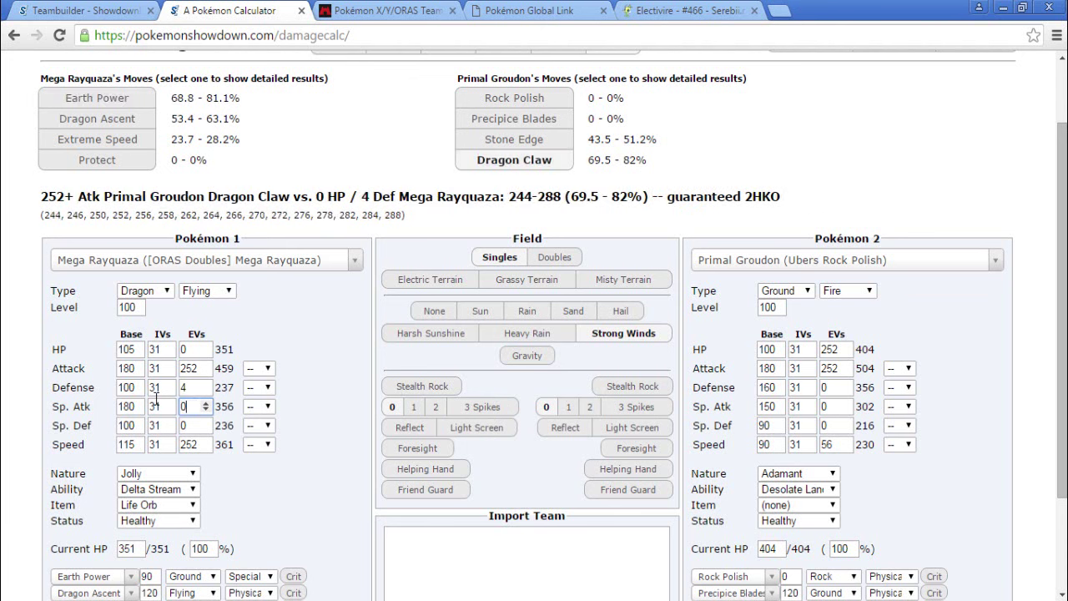
Step: Replace Mega Rayquaza's Earth Power with Waterfall and review the damage against Primal Groudon
left_click(82, 576)
type("water")
left_click(63, 552)
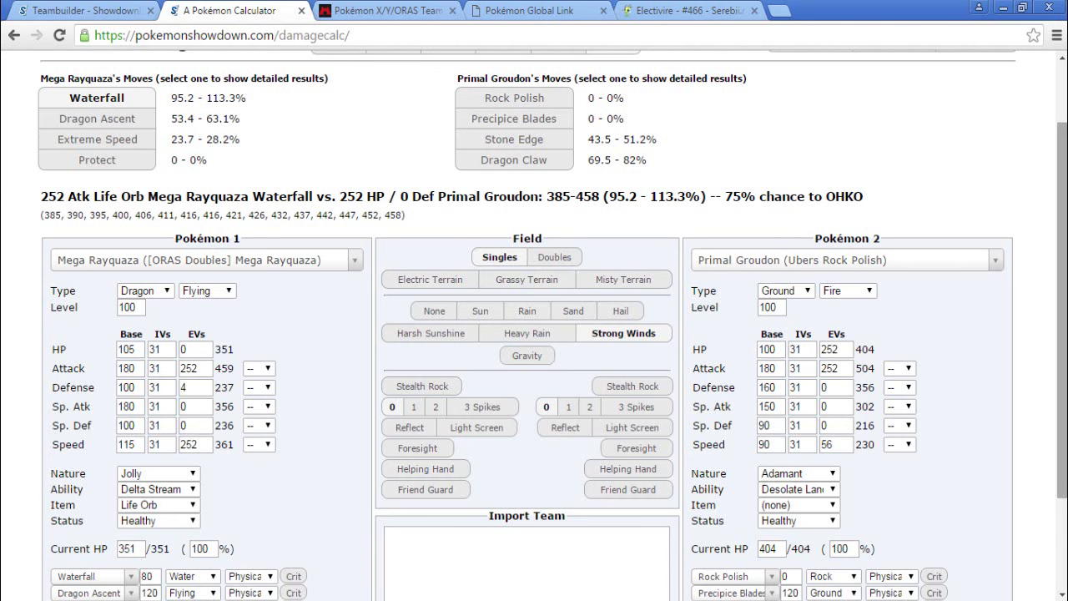
scroll(534, 334, "down", 2)
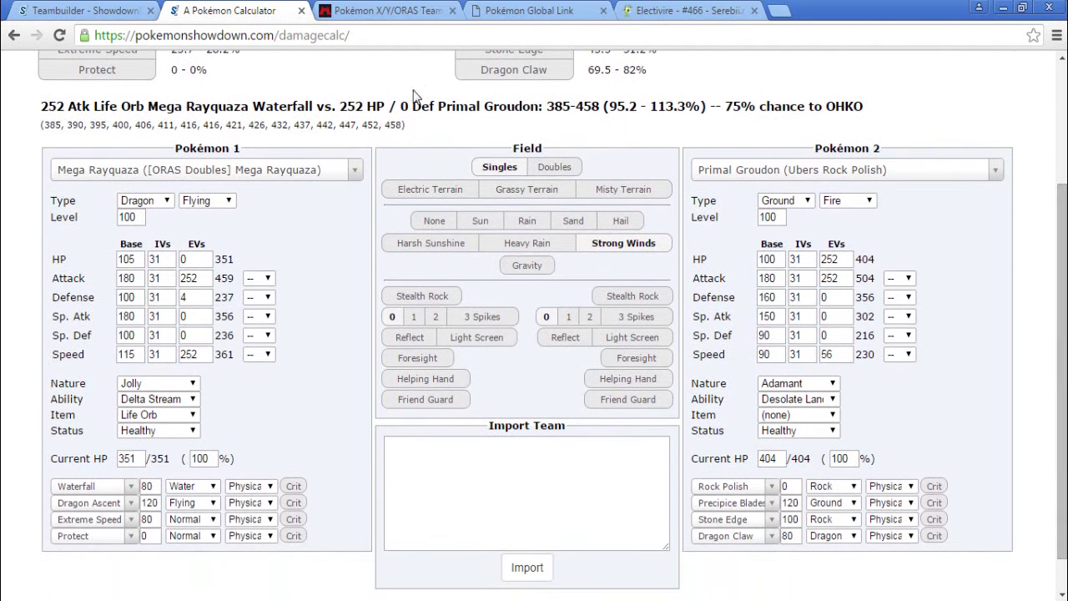
Step: Check Rayquaza's moves in the Teambuilder, return to the damage calculator and load the [ORAS Doubles] Mega Rayquaza set as Pokémon 2
left_click(87, 8)
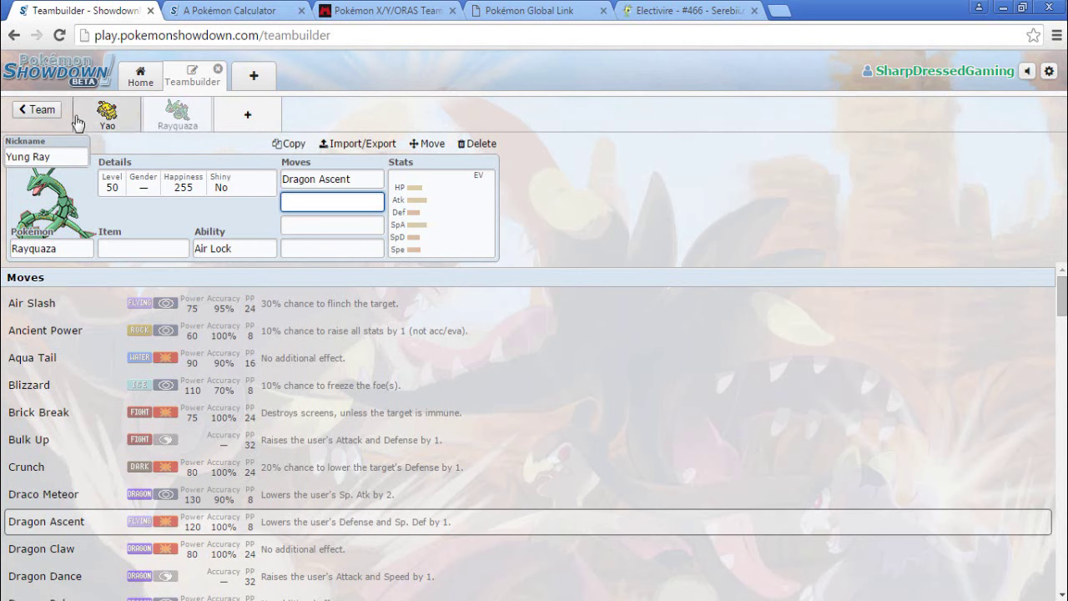
left_click(260, 8)
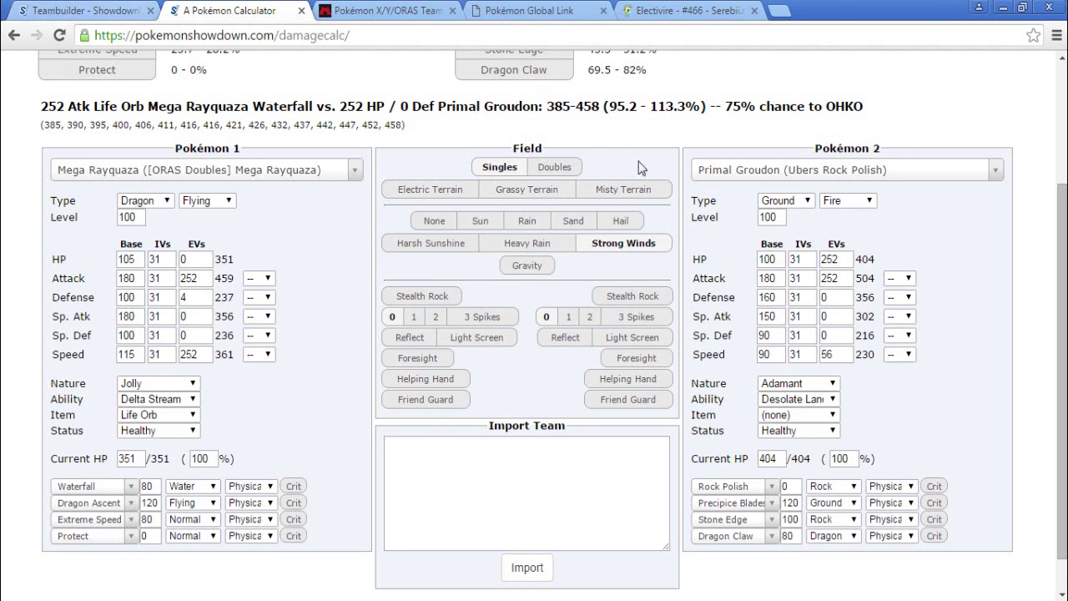
left_click(750, 172)
type("rayy")
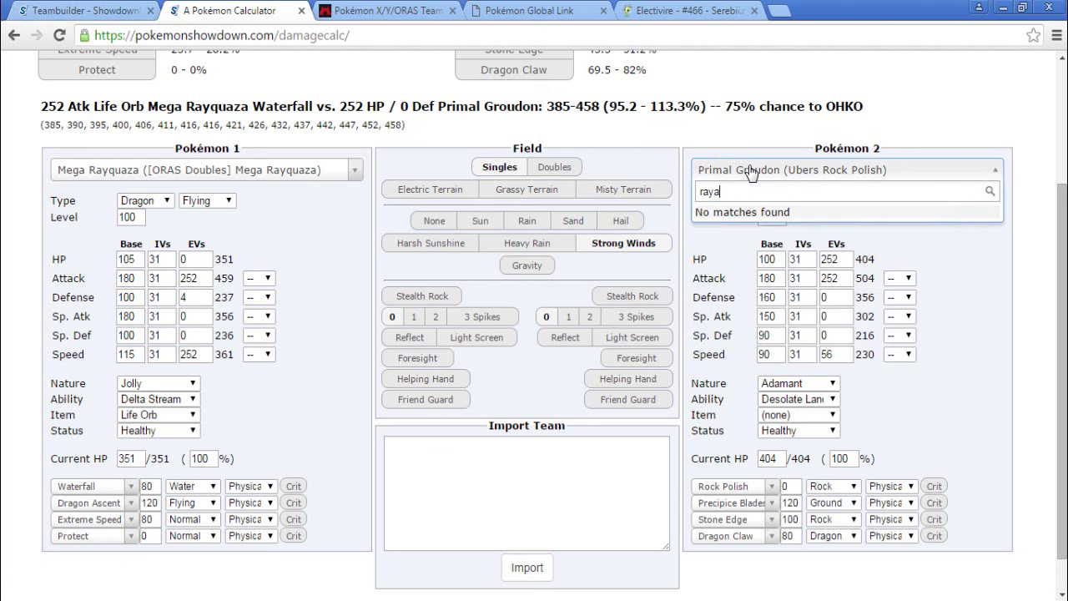
key("BackSpace")
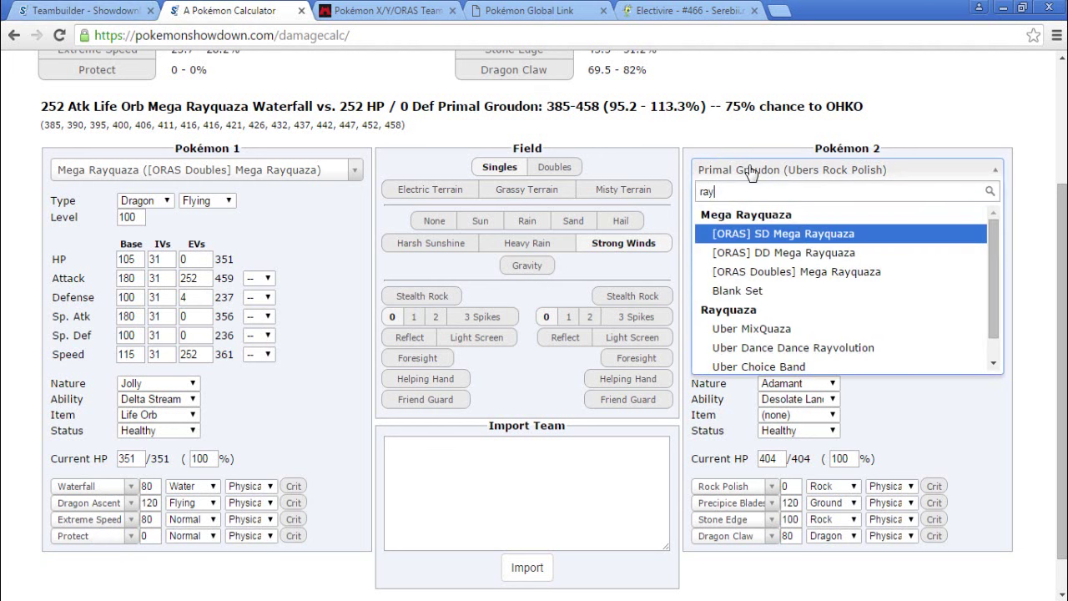
left_click(821, 284)
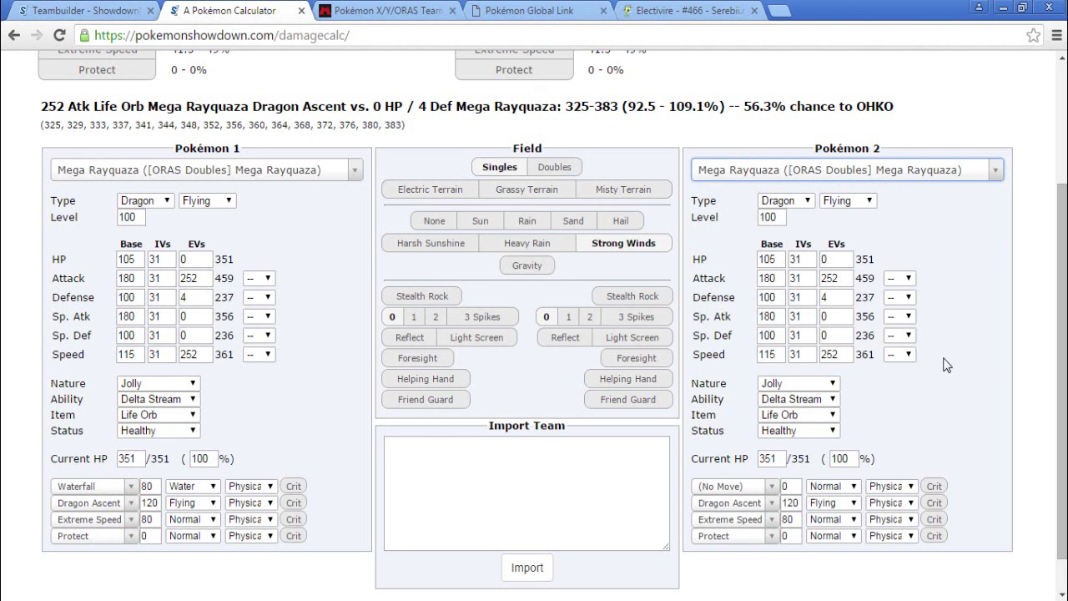
Step: Replace Waterfall with Draco Meteor on Pokémon 1's Mega Rayquaza, set its nature to Naive and review the damage
left_click(103, 489)
type("draco")
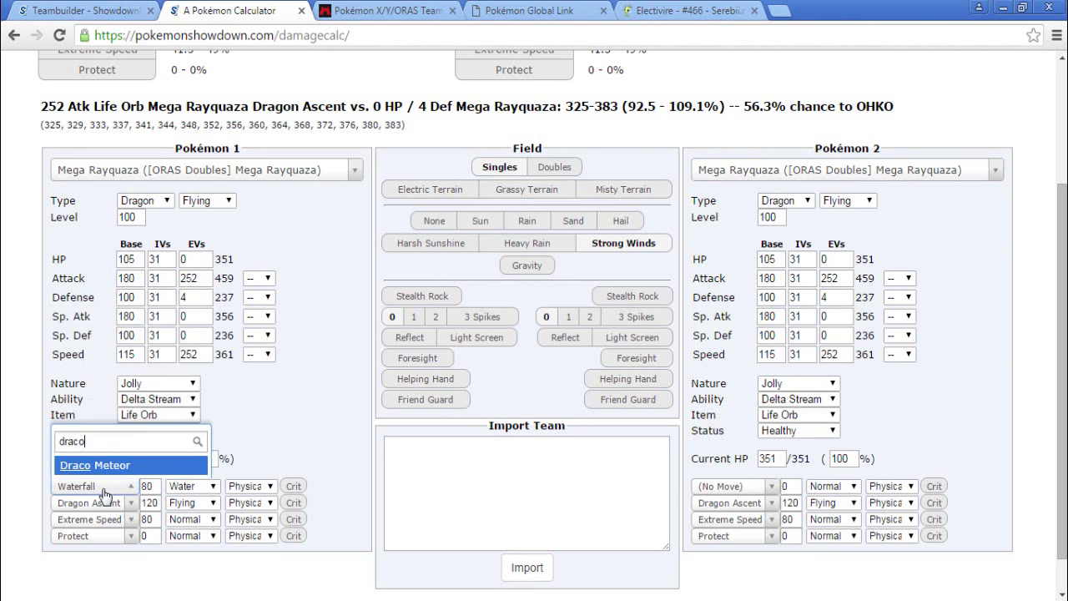
left_click(123, 466)
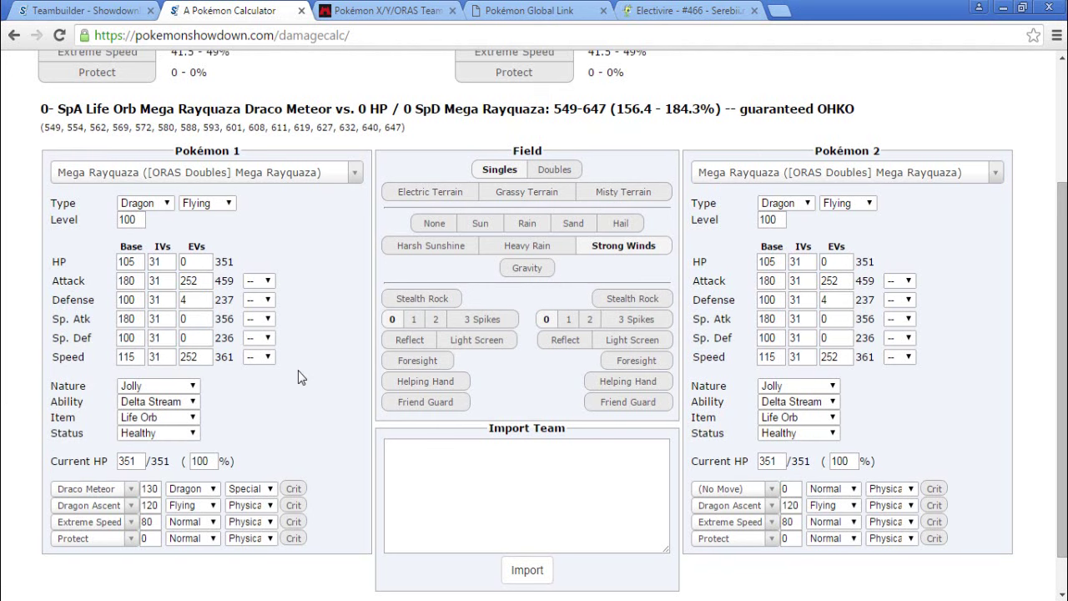
left_click(158, 384)
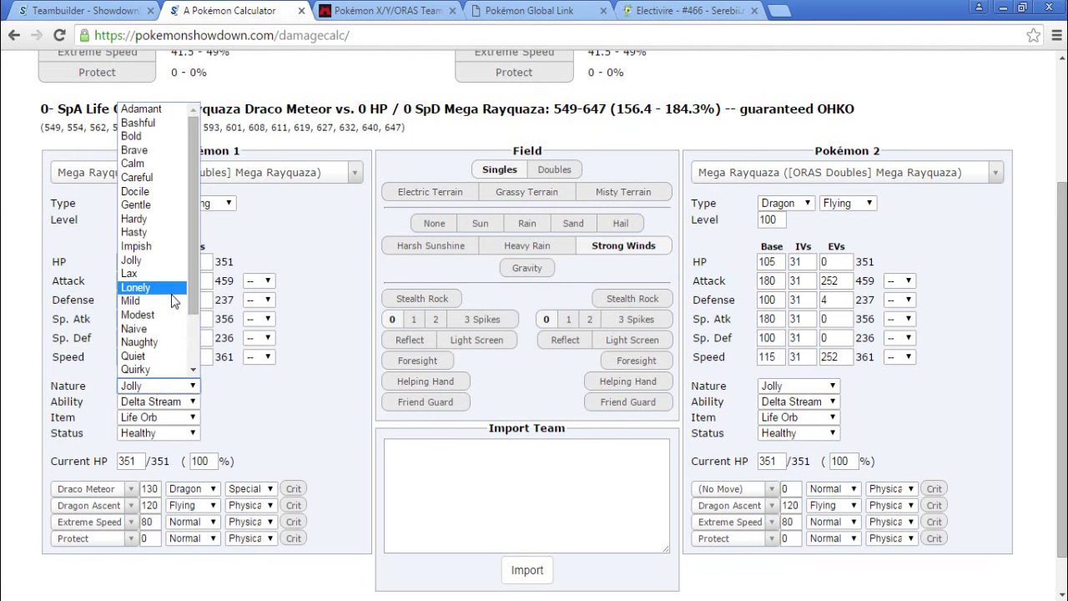
left_click(164, 331)
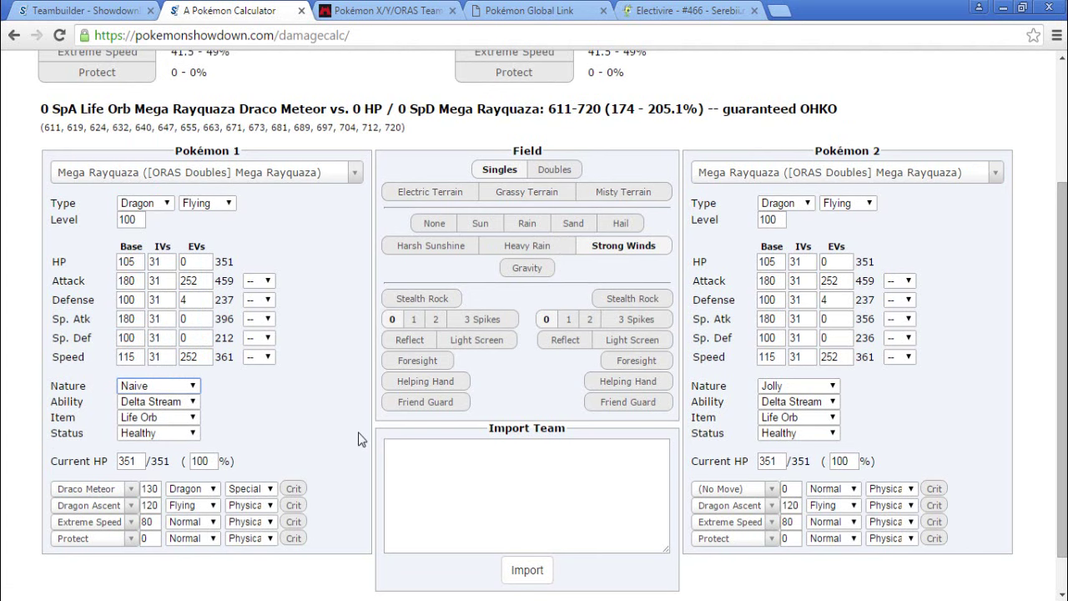
left_click_drag(1063, 344, 1062, 311)
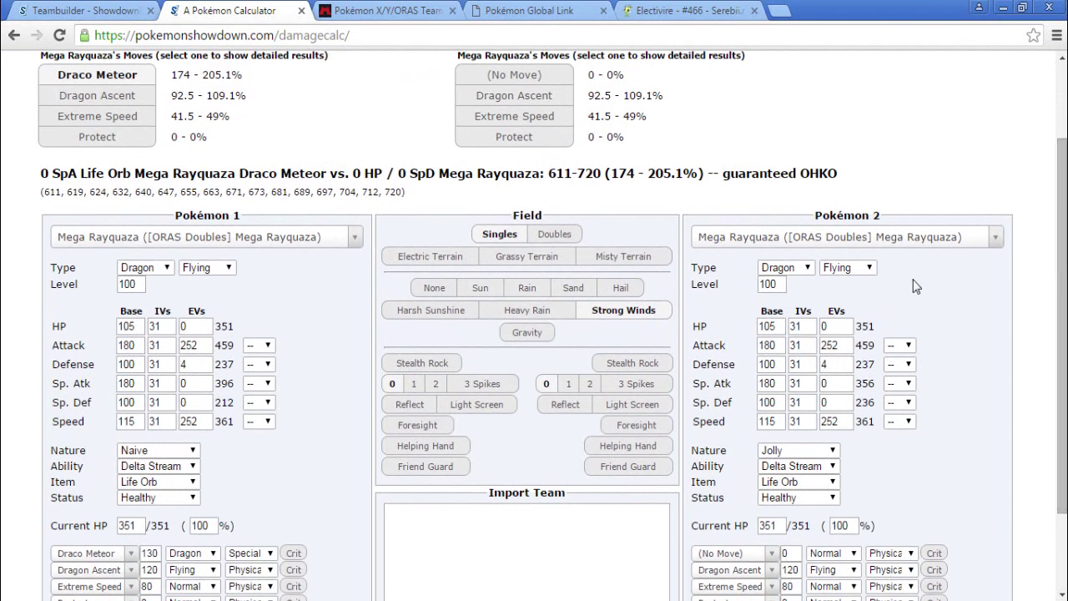
Step: Load Primal Groudon's Ubers Rock Polish set as Pokémon 2 and set its Sp. Def EVs to 0 and HP EVs to 252
left_click(898, 249)
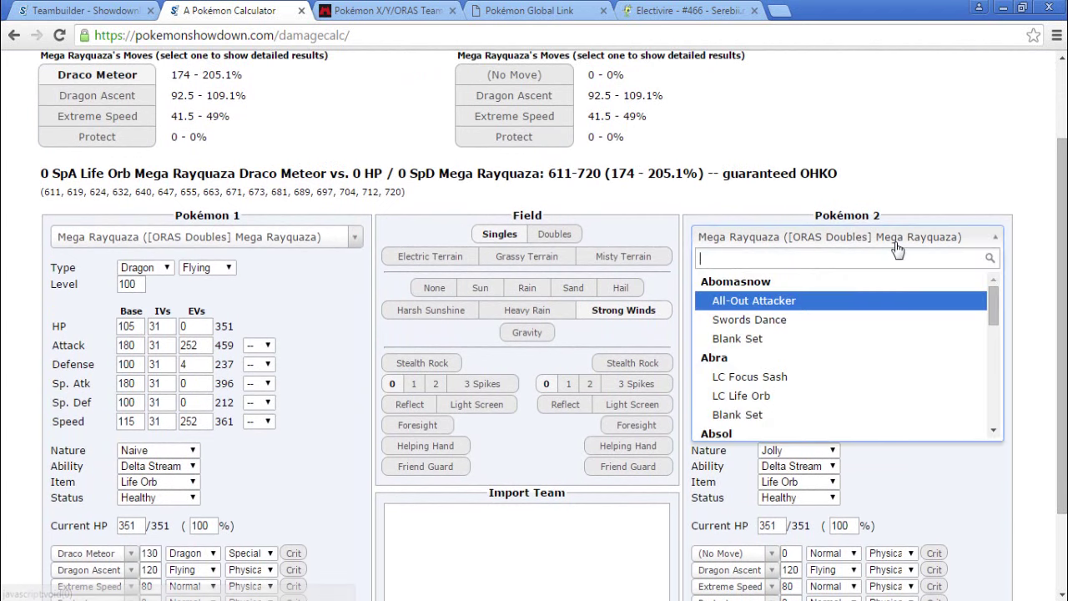
type("groudon")
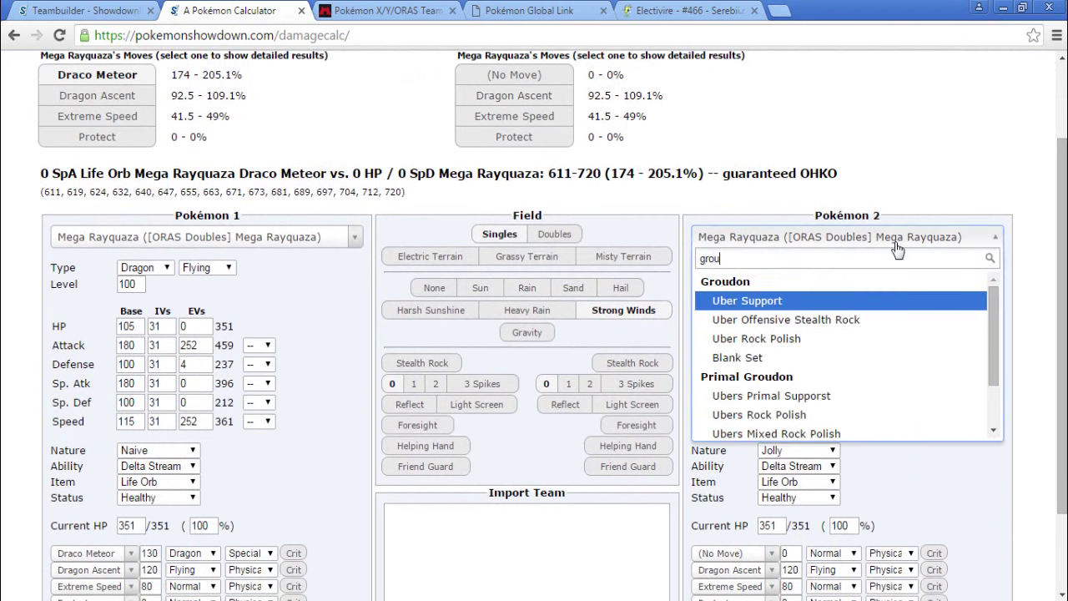
left_click(814, 415)
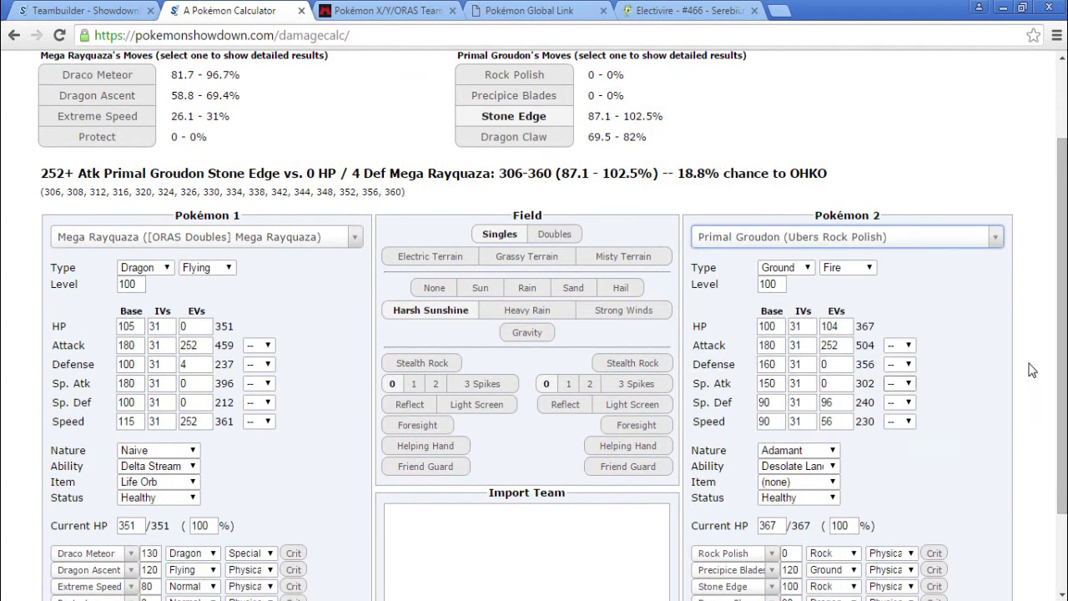
left_click_drag(838, 402, 801, 408)
type("0")
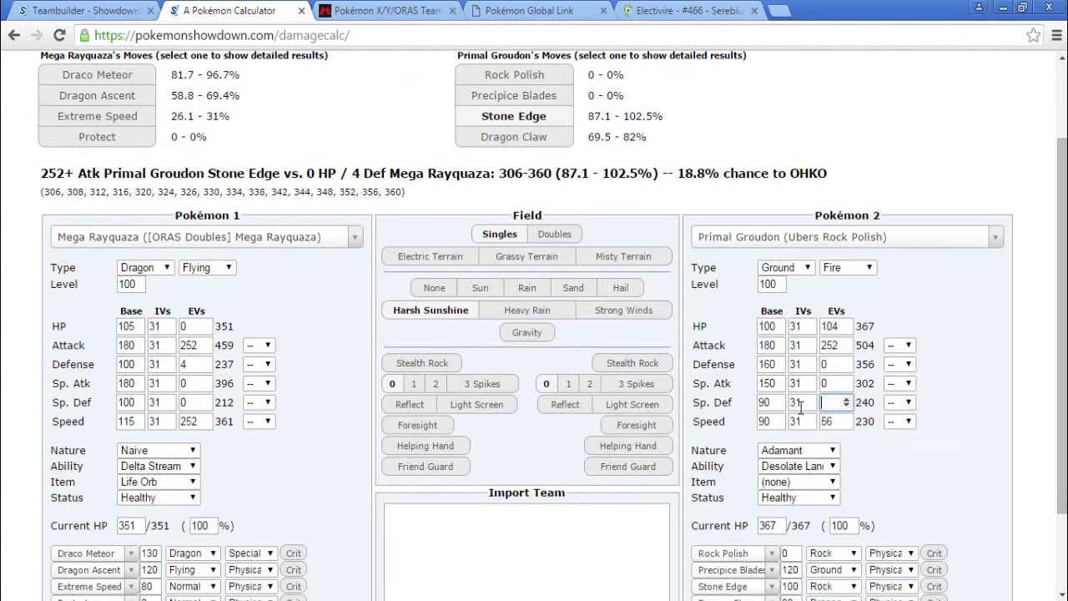
double_click(822, 326)
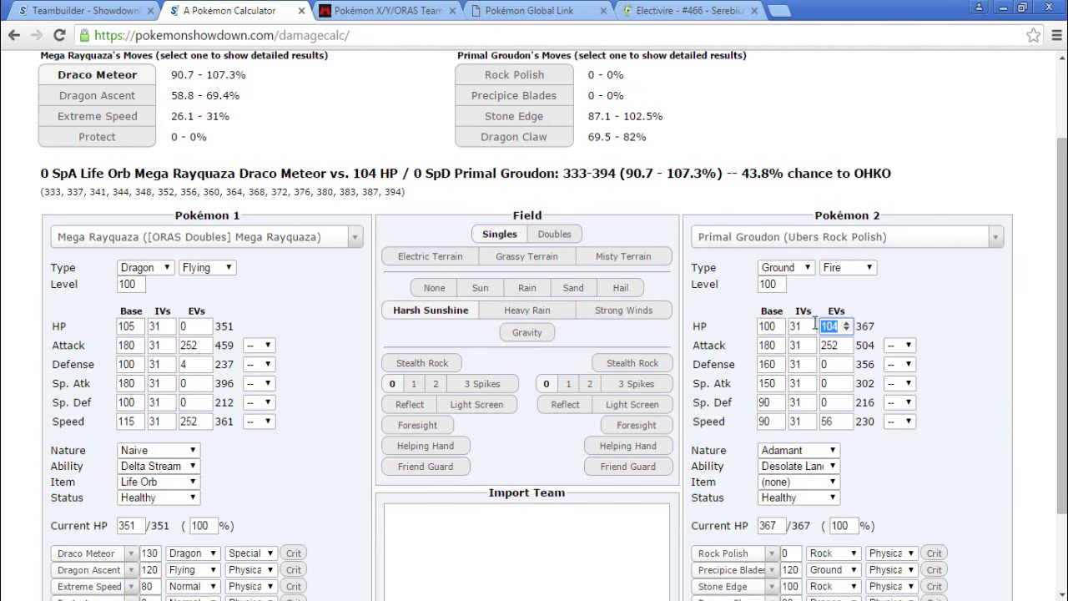
type("252")
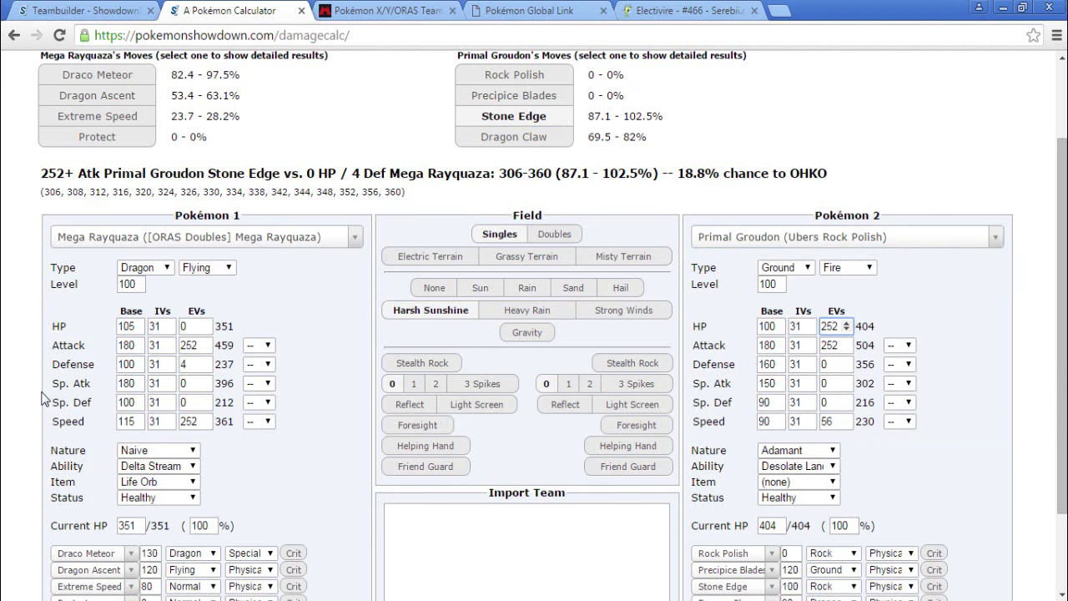
Step: Replace Mega Rayquaza's Draco Meteor with Earth Power to compare its damage against Primal Groudon
left_click(92, 554)
type("earth")
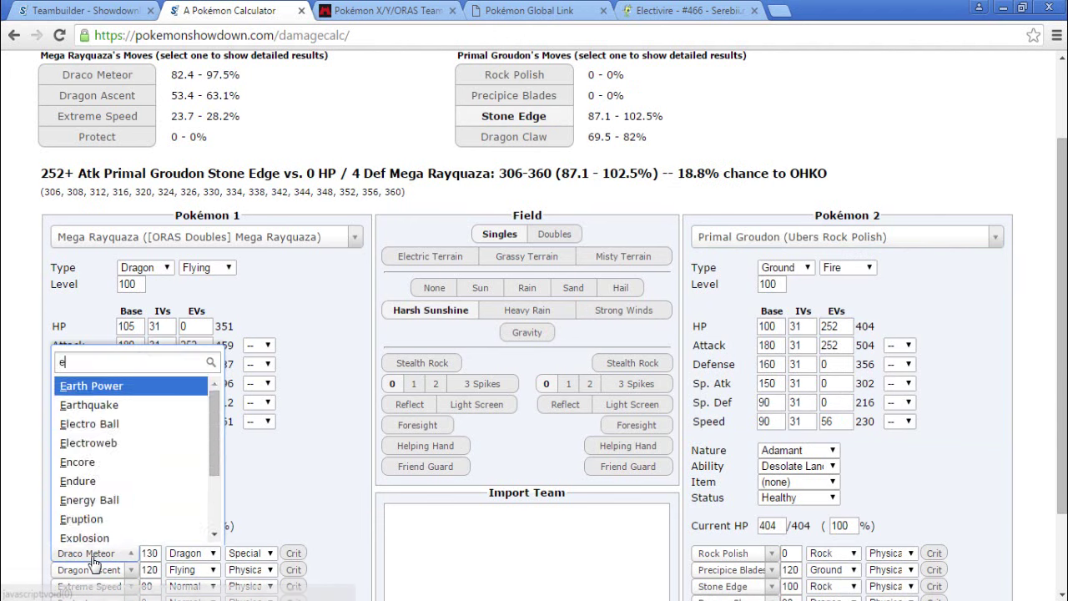
left_click(111, 515)
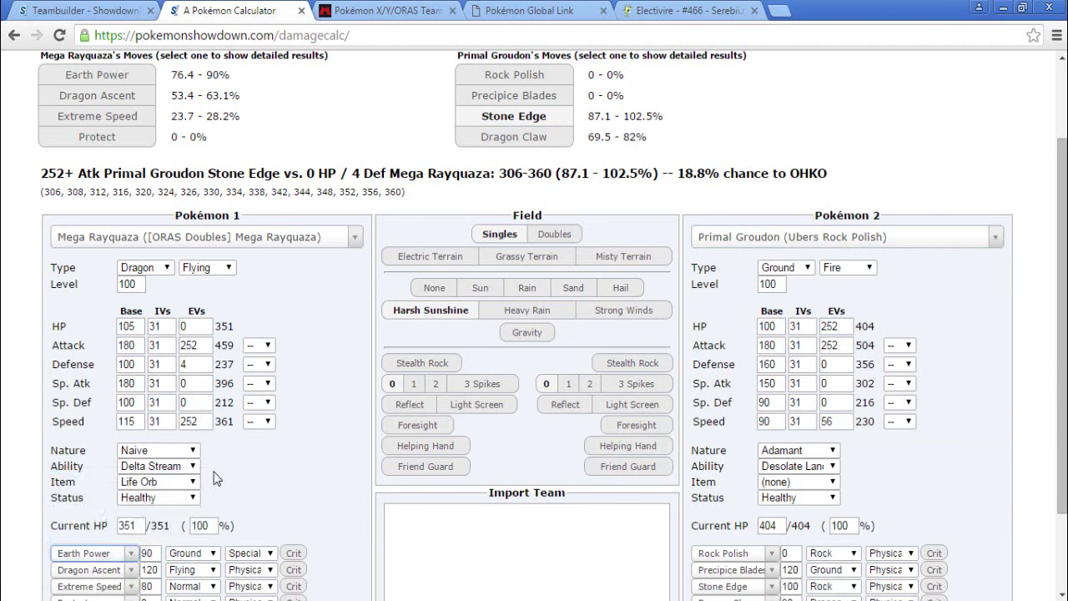
Step: Swap Earth Power for Dragon Pulse and test it against the [ORAS Doubles] Mega Rayquaza set as Pokémon 2
left_click(100, 554)
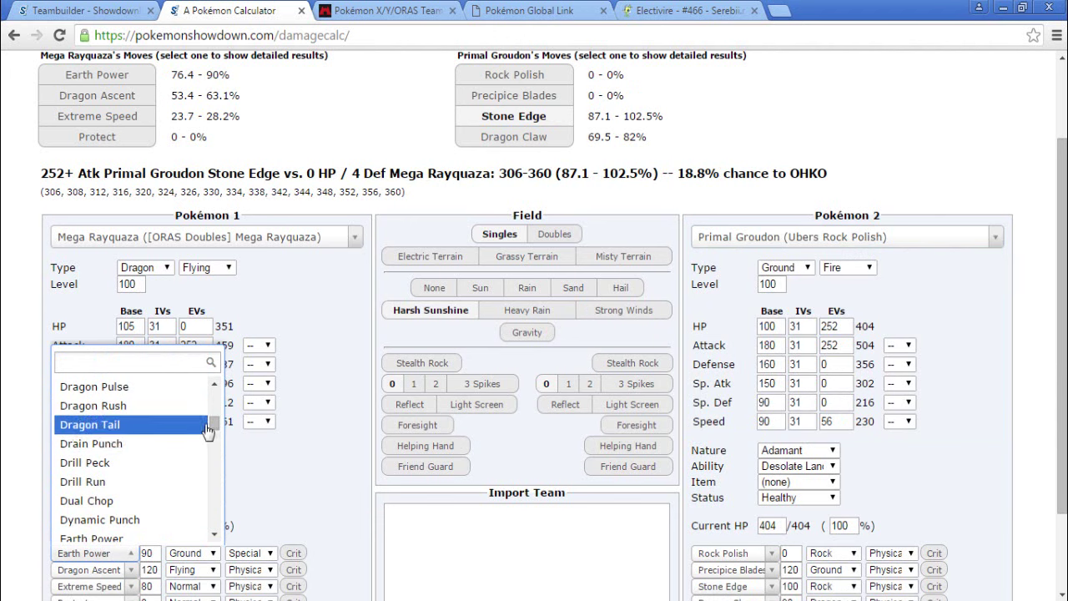
left_click(177, 387)
left_click(784, 243)
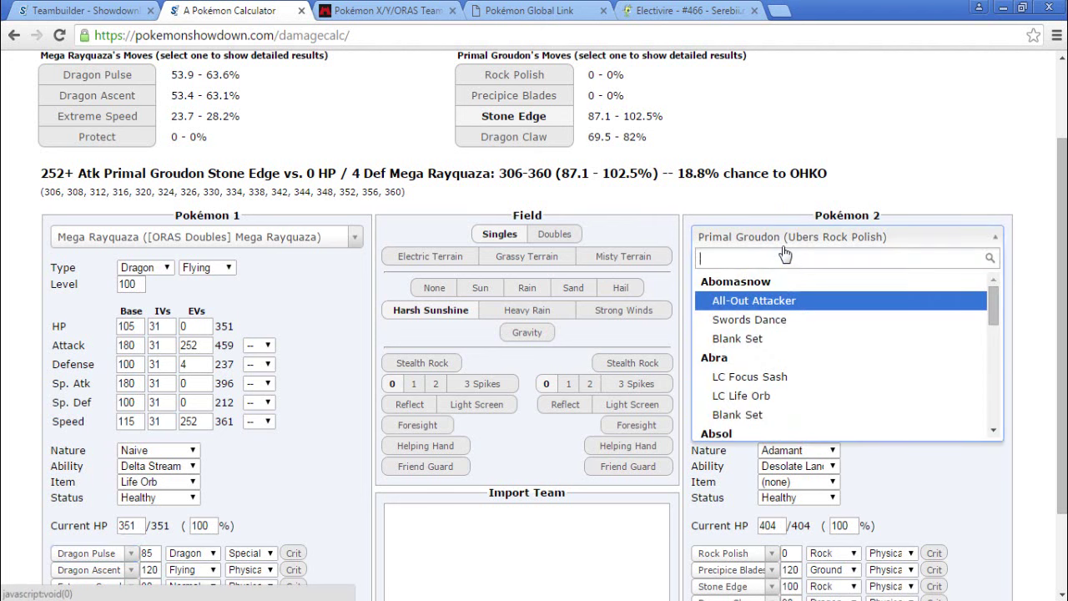
type("ray")
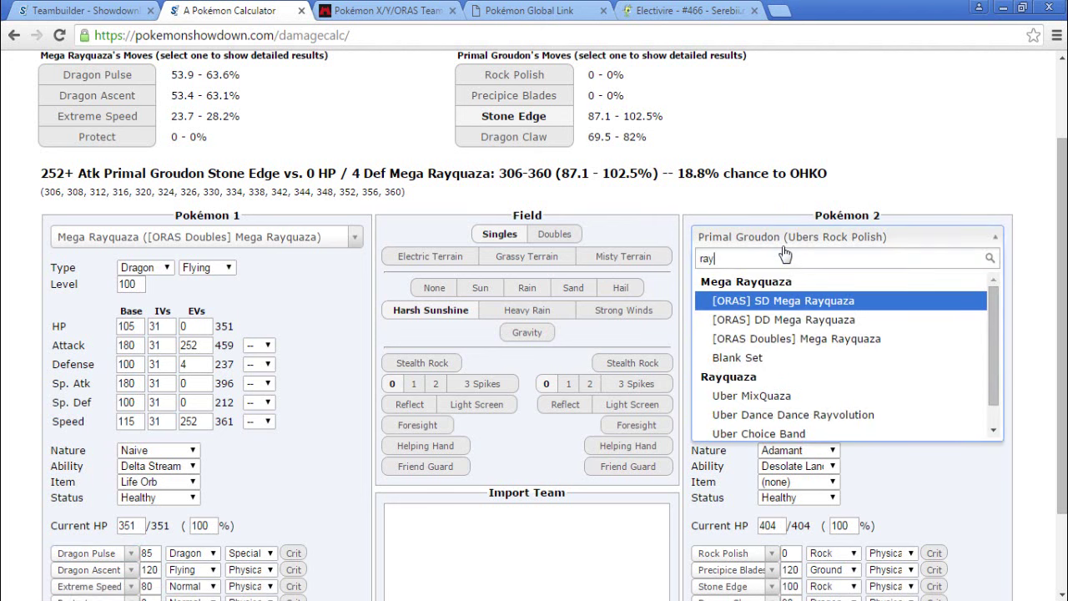
left_click(791, 339)
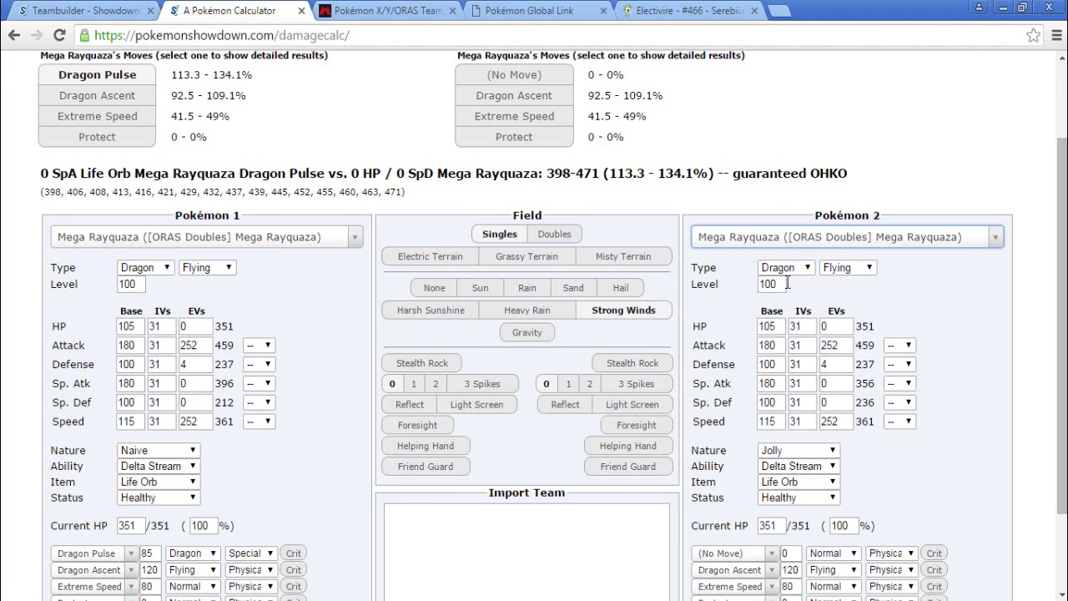
Step: Check Mega Rayquaza's damage against Palkia (Uber Offensive) and Mega Kangaskhan (VGC15 All-Out Attacker) as Pokémon 2
left_click(791, 240)
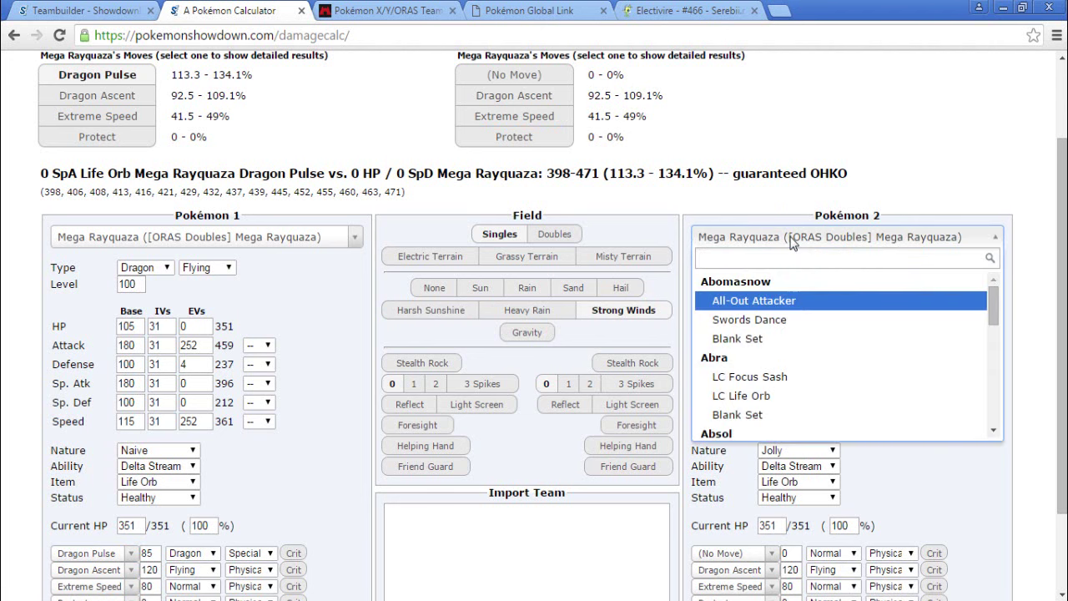
type("palkia")
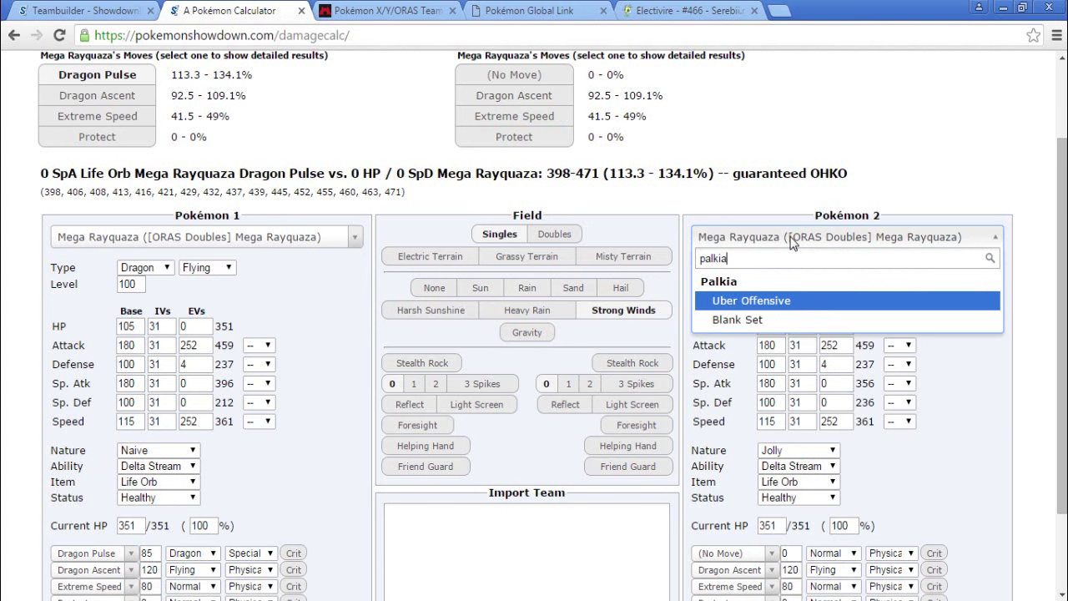
key("Return")
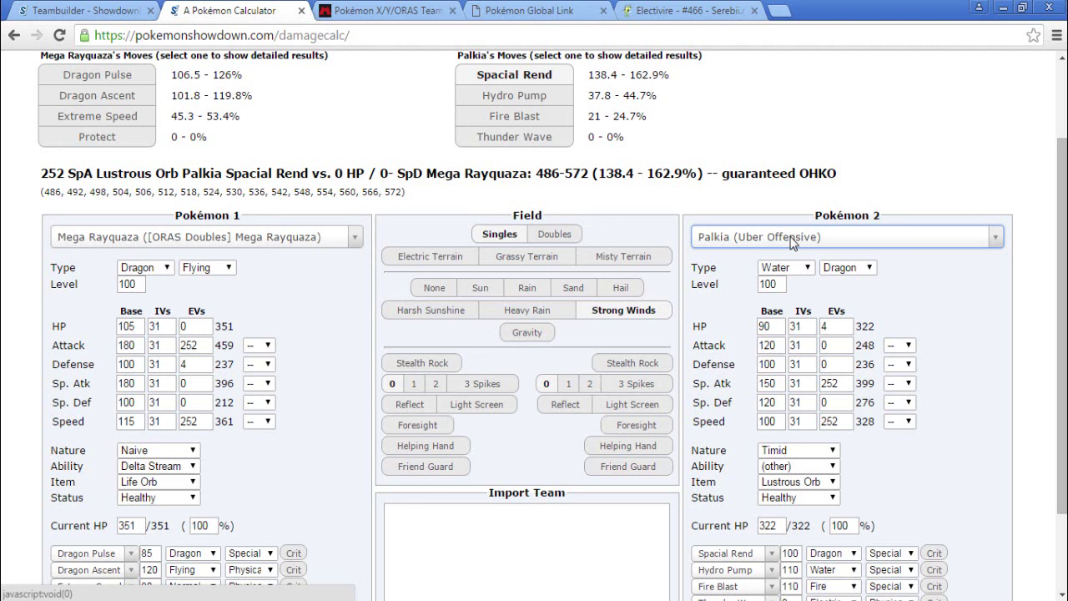
left_click(792, 240)
type("kang")
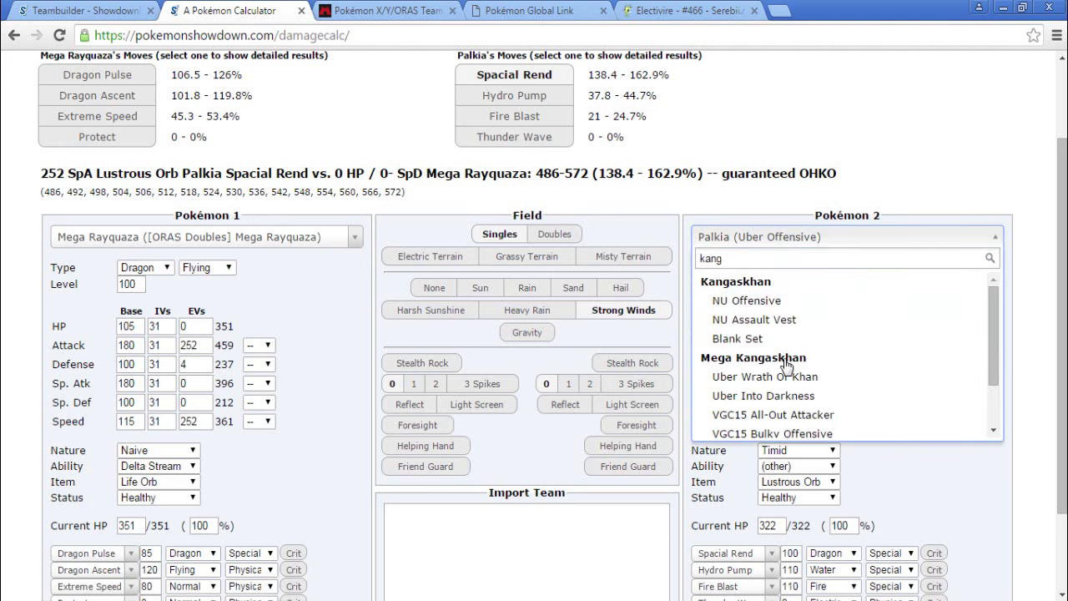
left_click(788, 417)
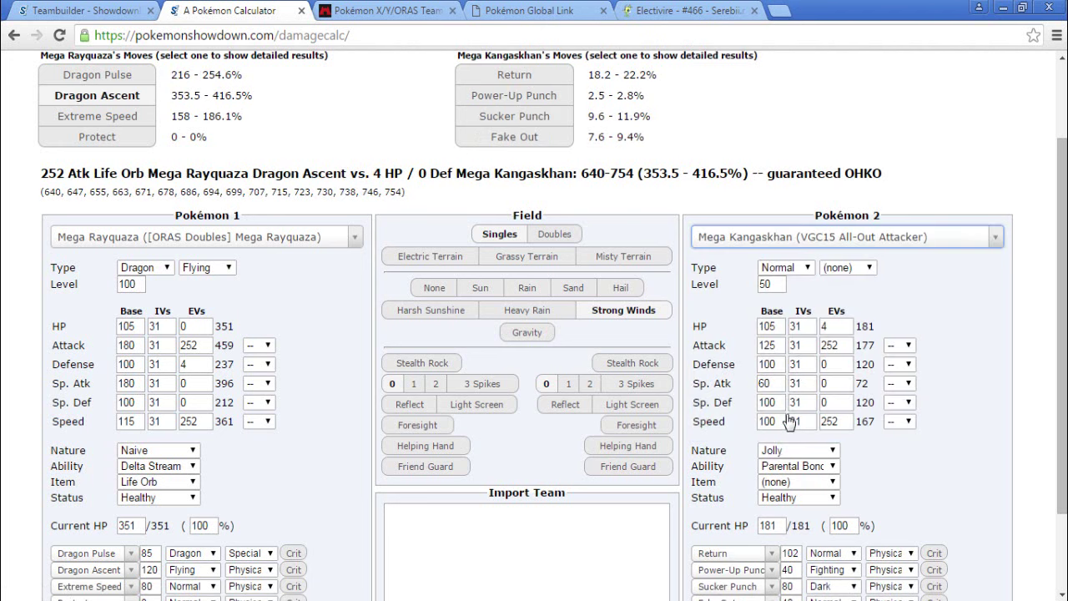
Step: Return to the Teambuilder and fill Rayquaza's three empty move slots with Dragon Pulse, Protect and Extreme Speed
left_click(137, 9)
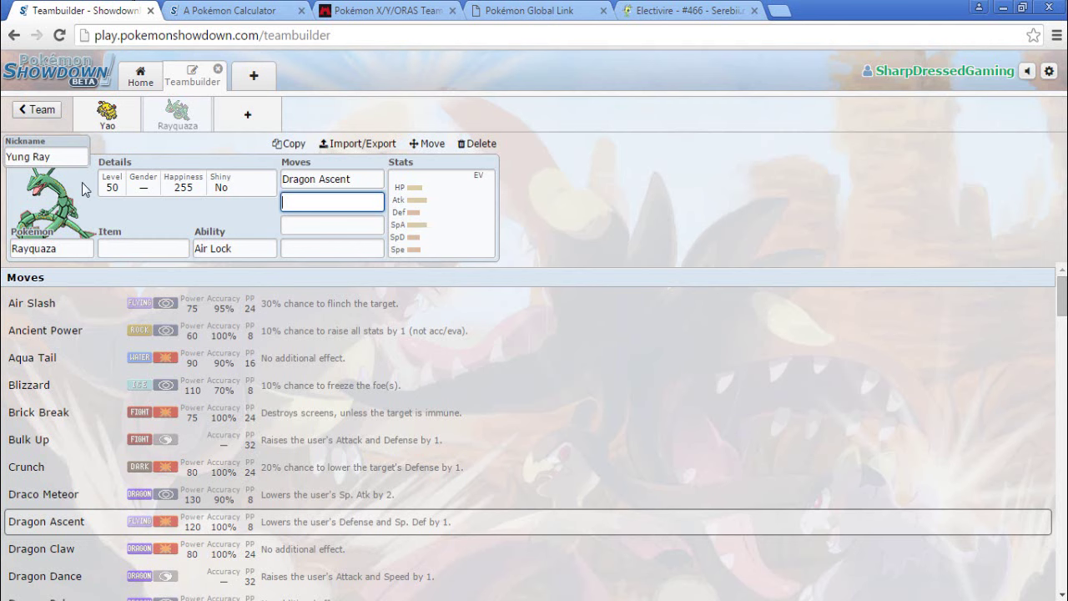
type("Dragon")
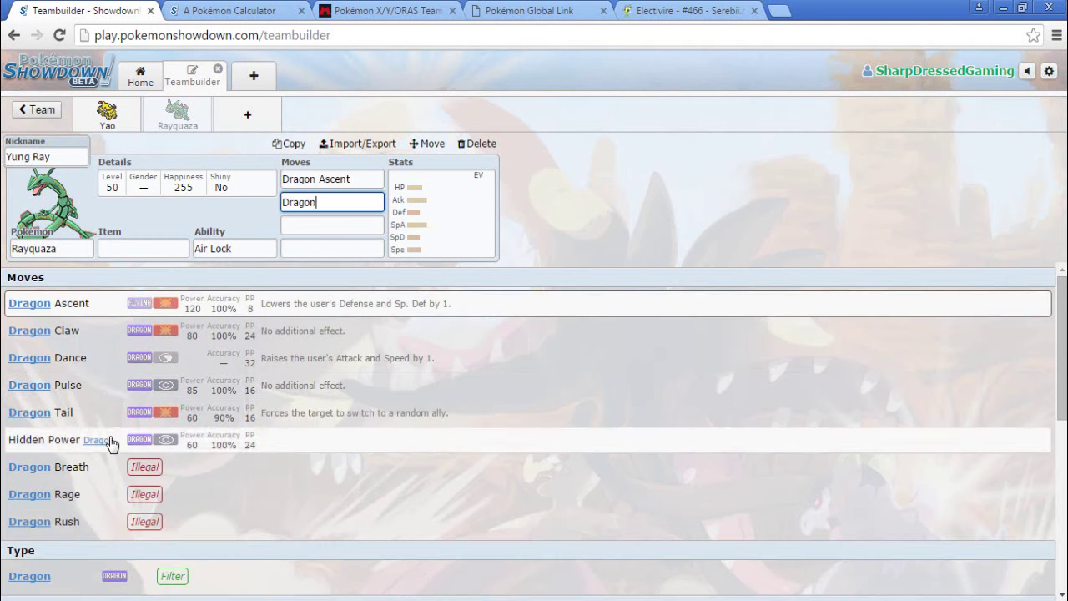
left_click(107, 384)
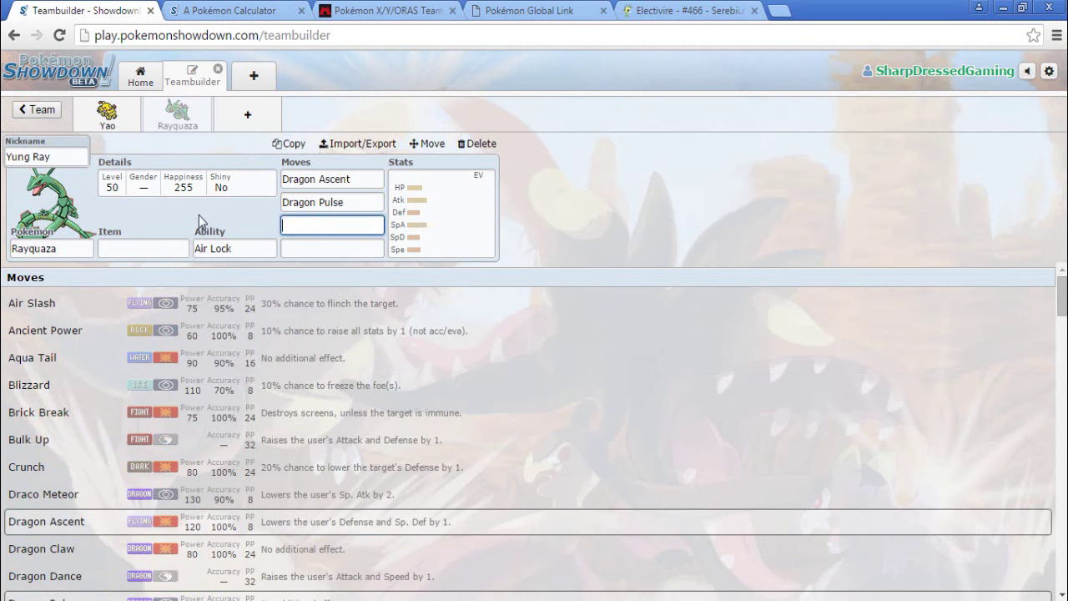
type("Prot")
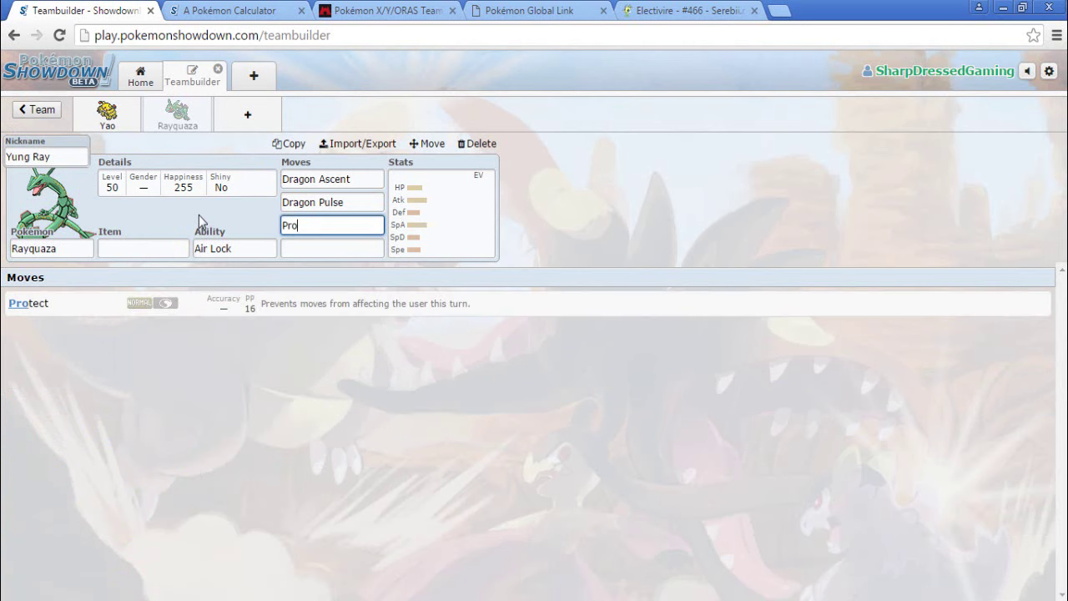
left_click(286, 307)
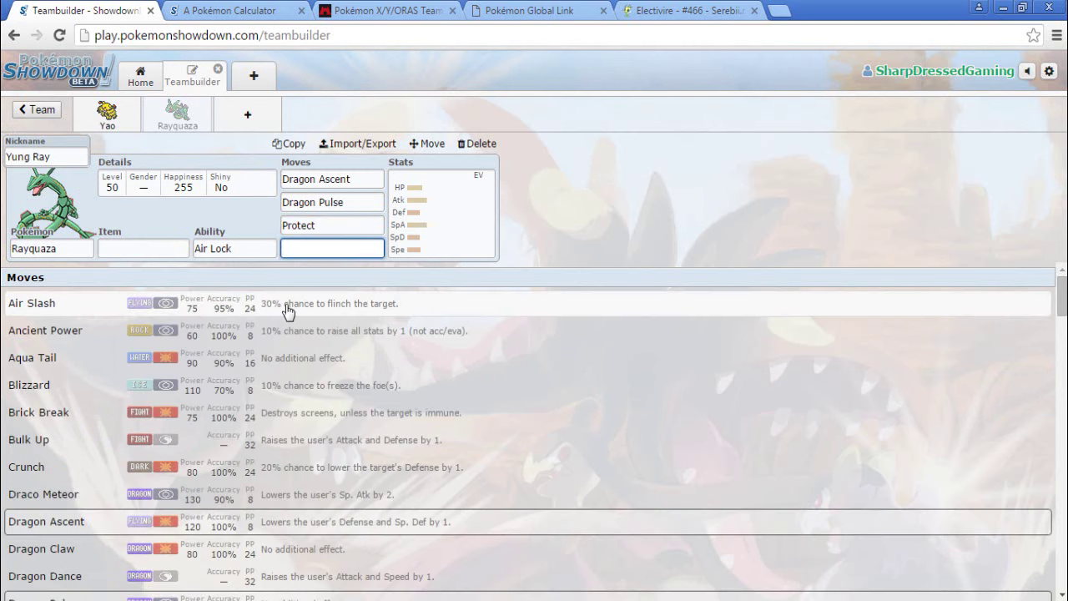
type("Ex")
left_click(287, 306)
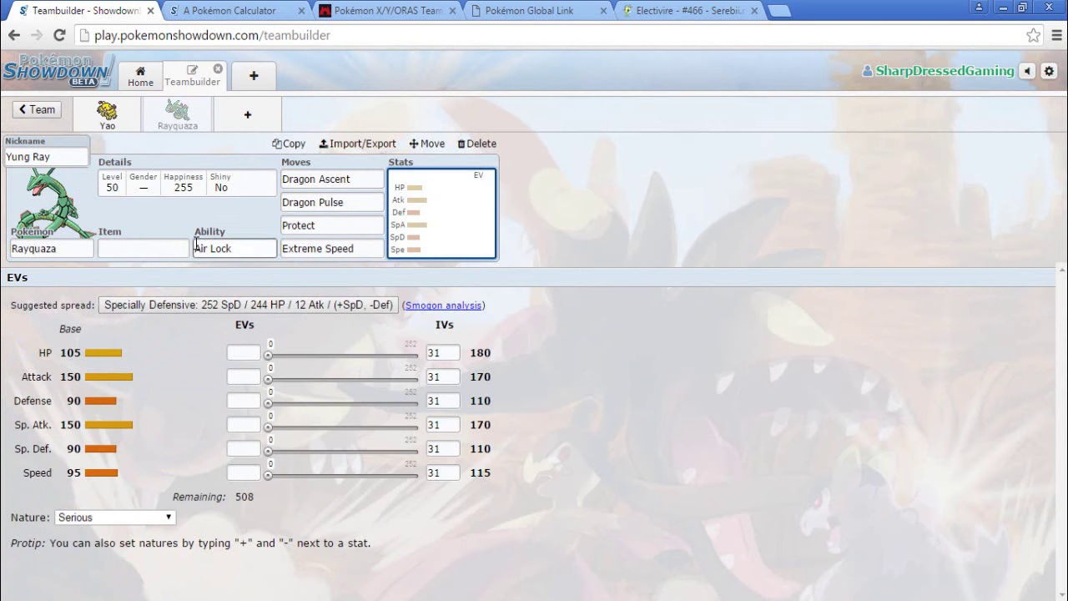
Step: Switch to the damage calculator and set Mega Rayquaza's level to 50 and its Defense EVs to 0
left_click(167, 246)
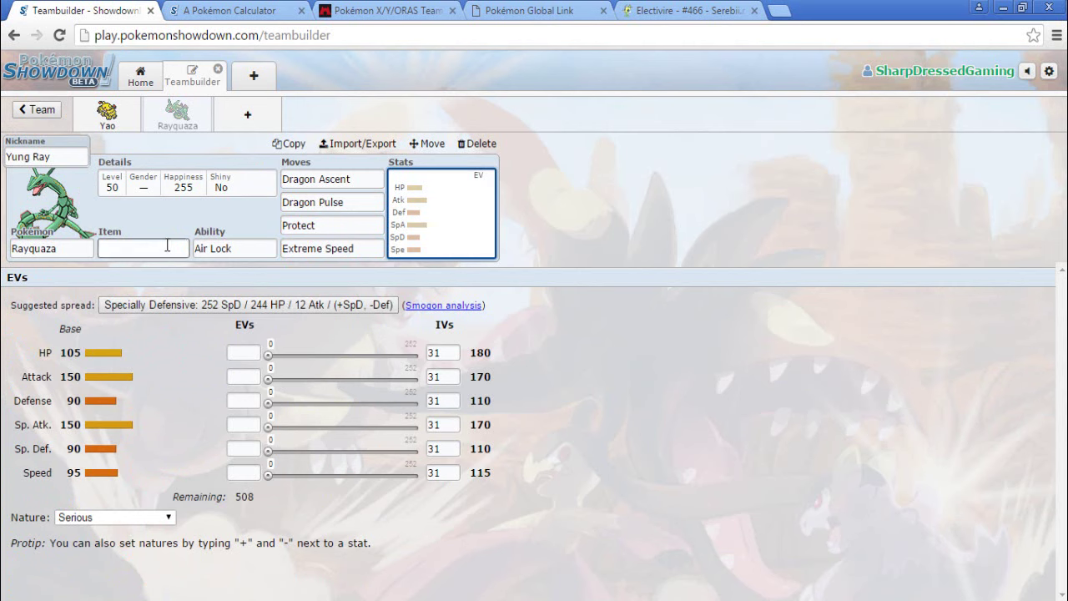
left_click(271, 8)
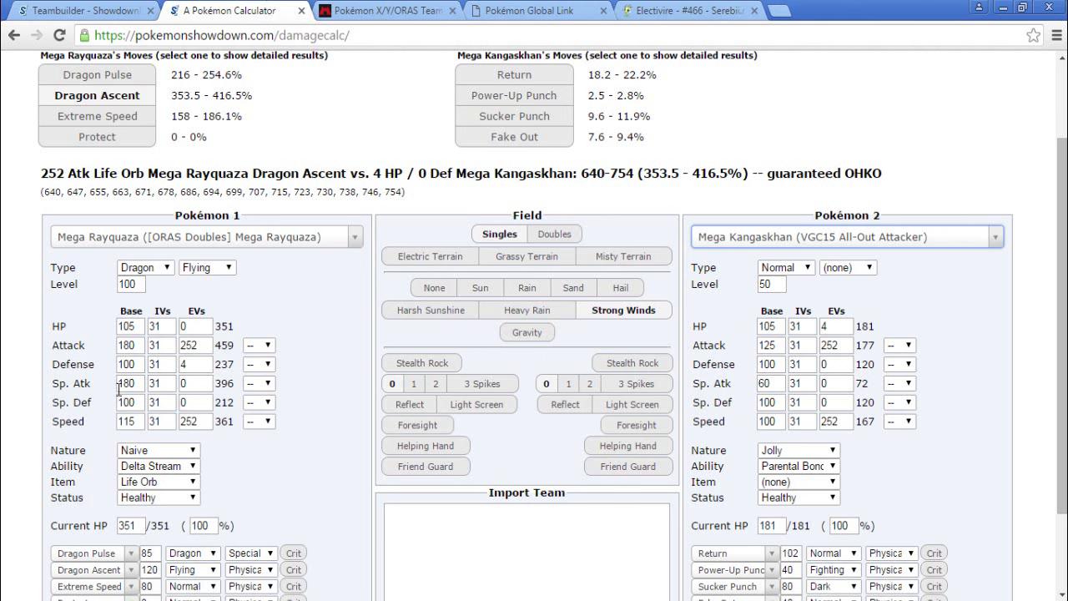
double_click(142, 284)
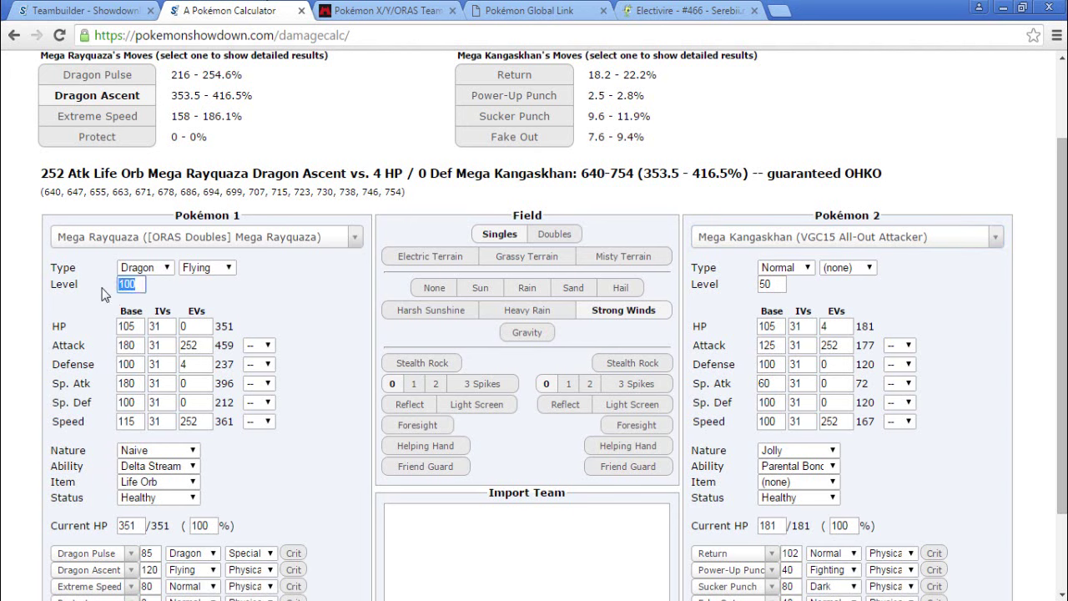
type("50")
left_click(5, 195)
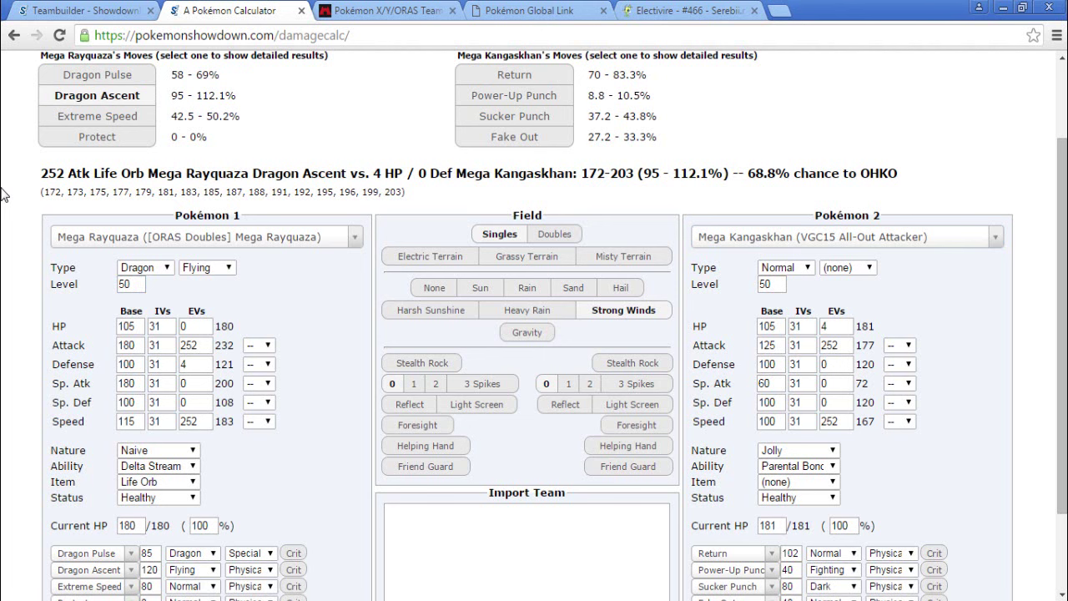
left_click(206, 368)
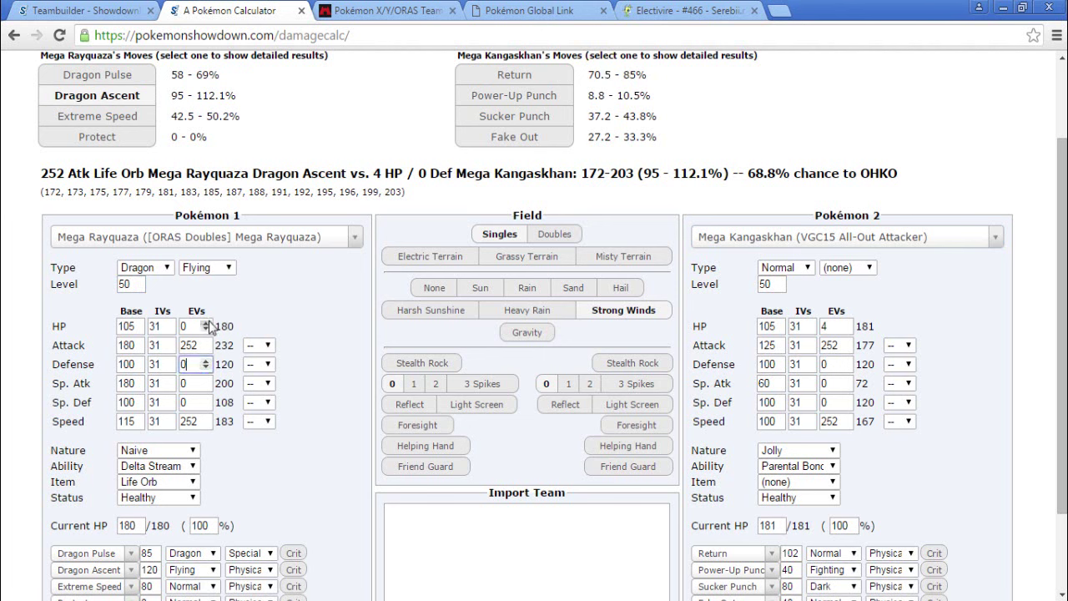
Step: Load Palkia (Uber Offensive) as Pokémon 2 at level 50 to compare damage with Mega Rayquaza
left_click(777, 240)
type("palk")
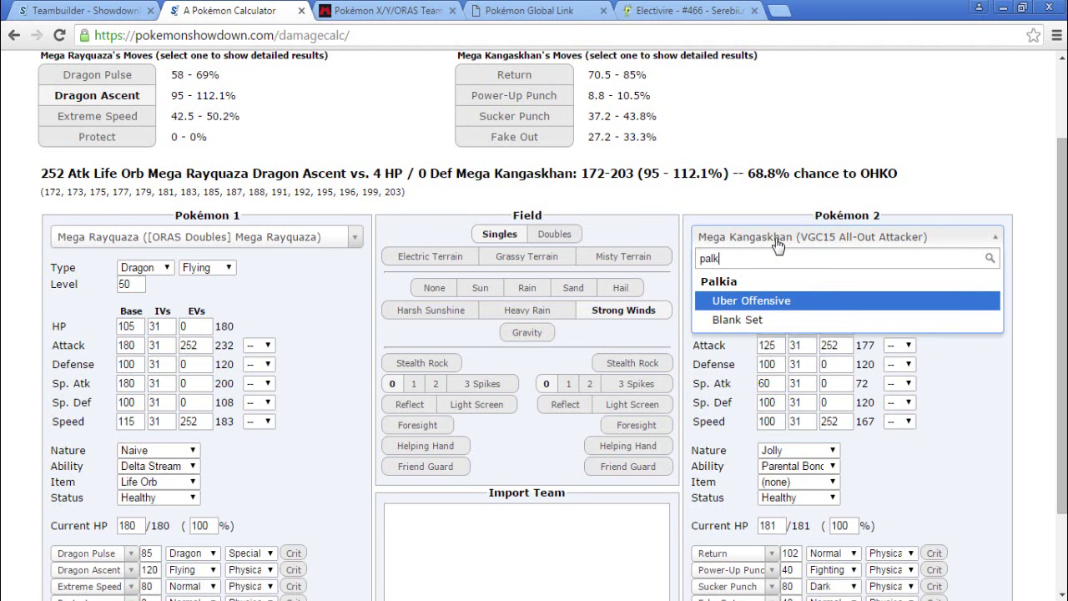
key("Return")
left_click_drag(785, 286, 722, 295)
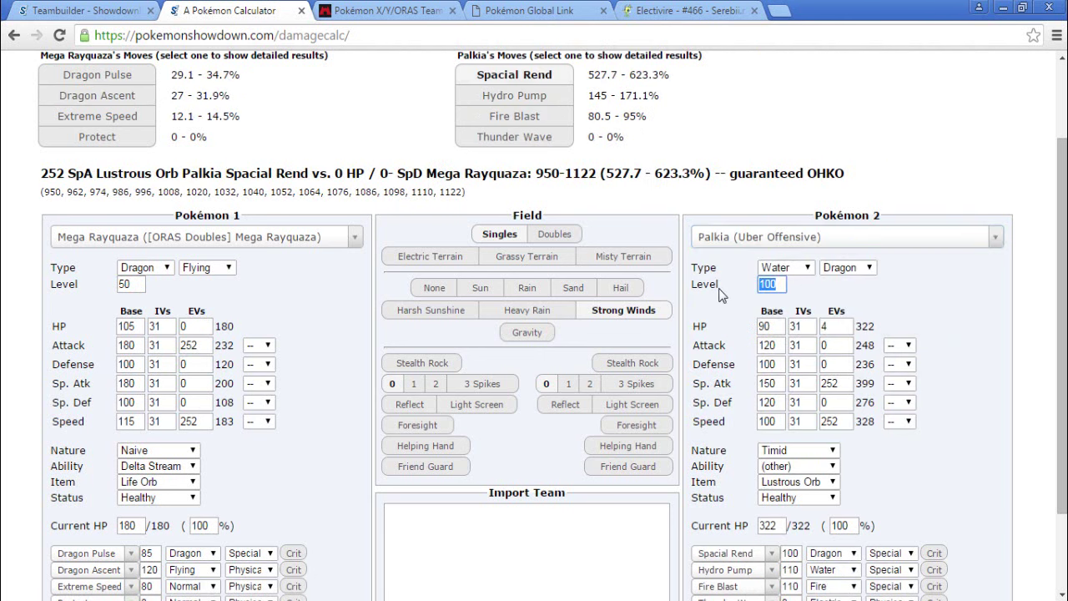
type("50")
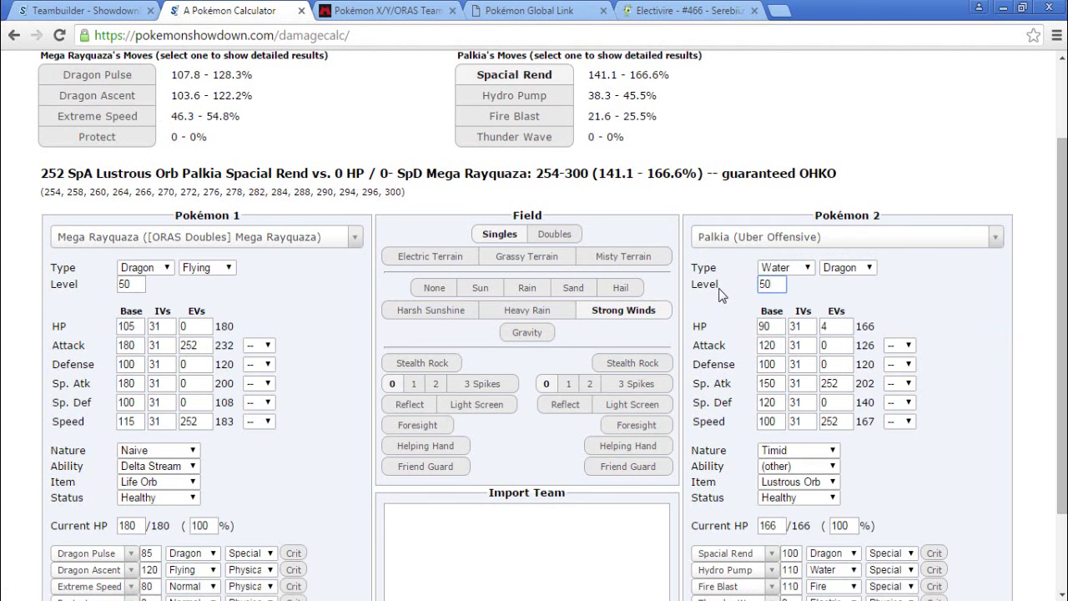
Step: Load Mega Salamence (Uber Dragon Dance) as Pokémon 2 at level 50 to check its damage against Mega Rayquaza
left_click(815, 243)
type("sala")
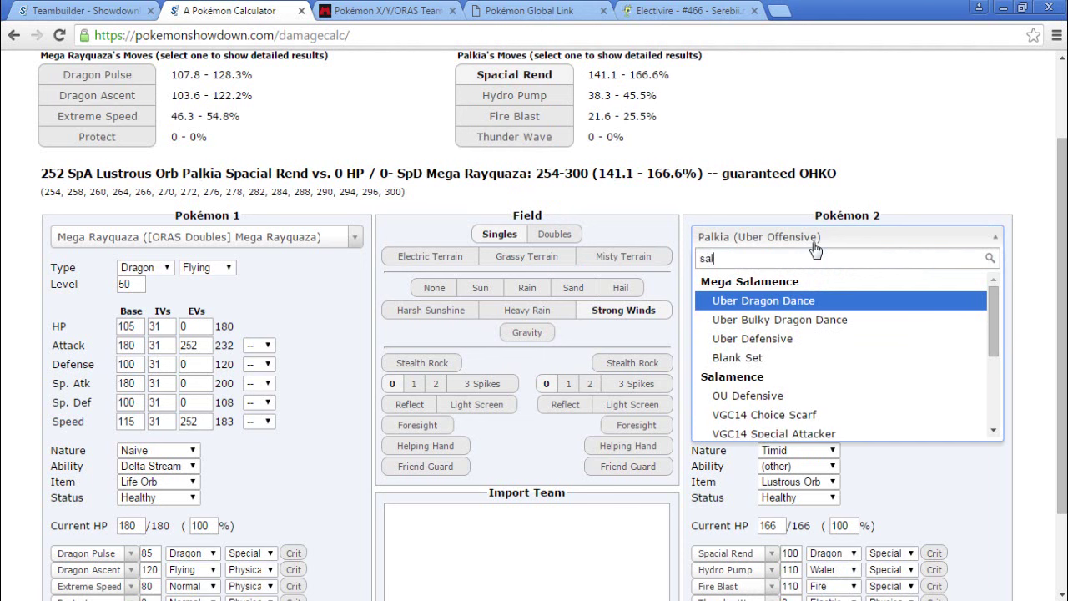
left_click(809, 302)
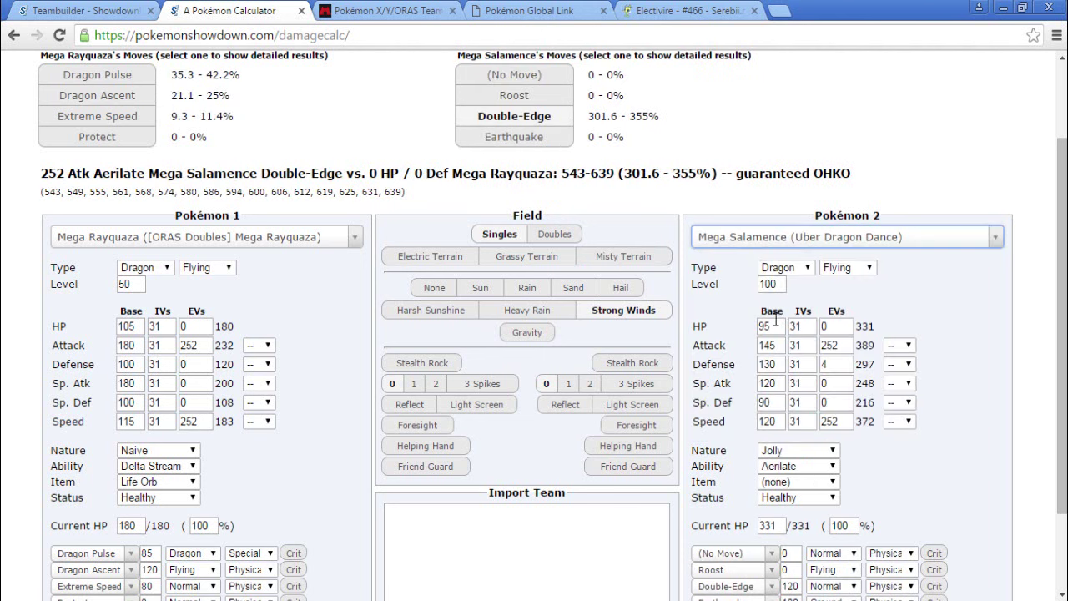
double_click(784, 286)
type("50")
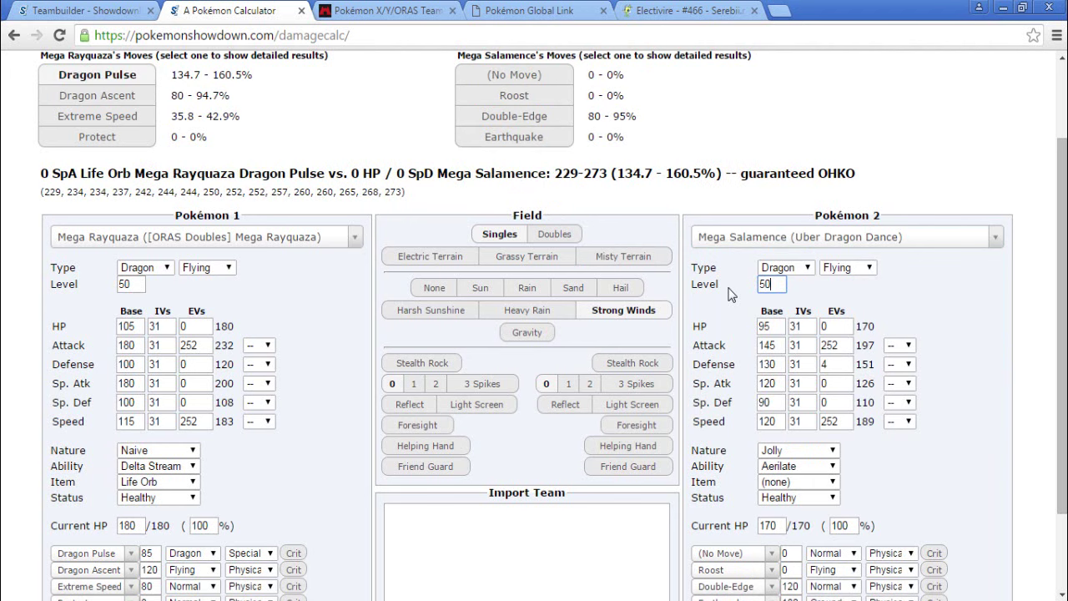
Step: Return to the Teambuilder and set Rayquaza's EVs to 4 HP, 252 Attack and 252 Speed
left_click(117, 8)
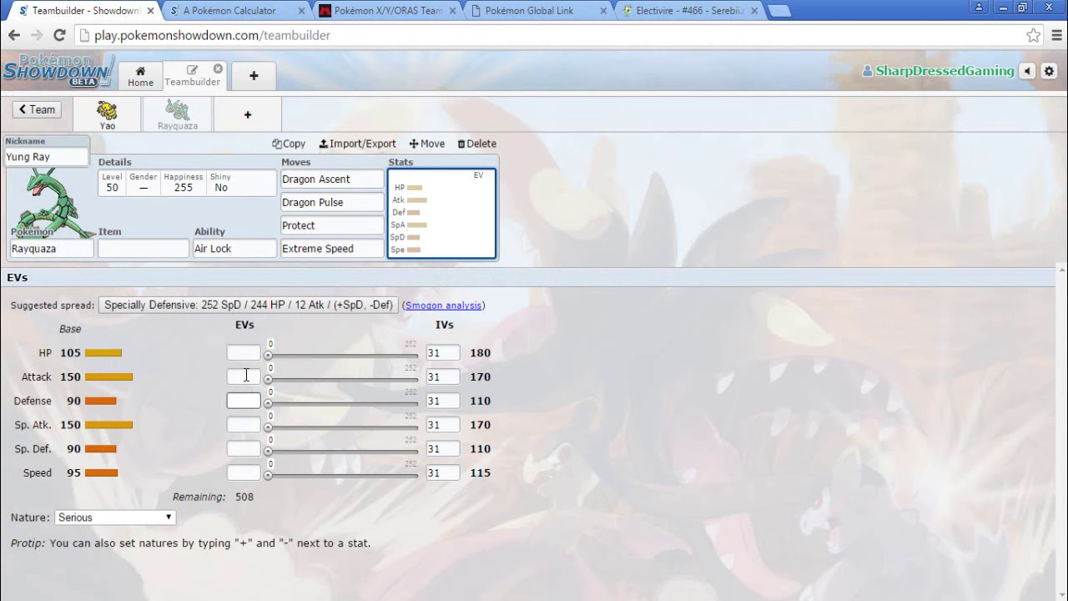
left_click(247, 375)
type("252")
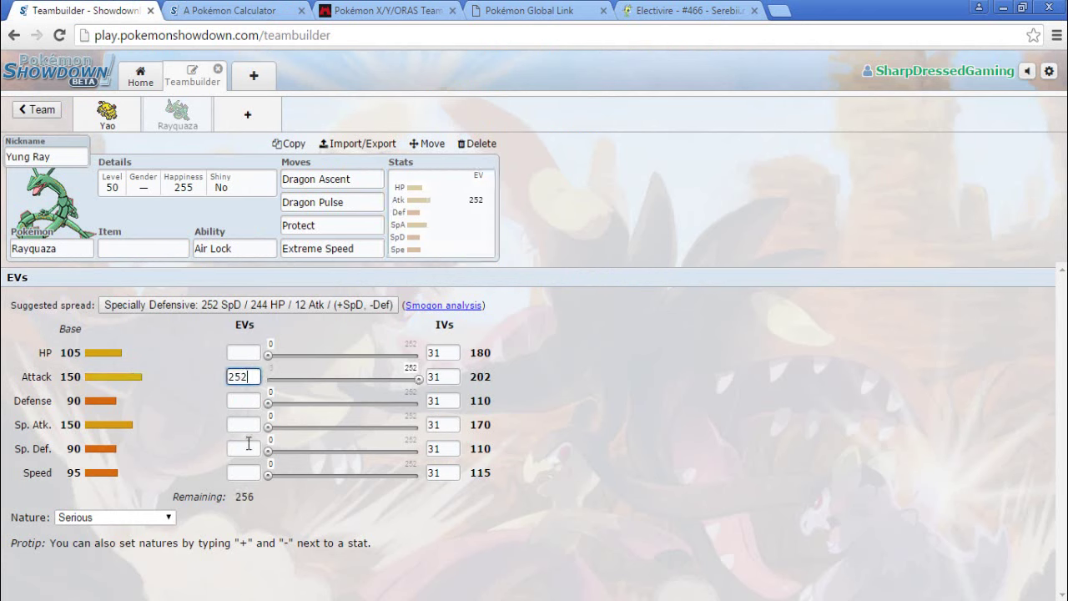
left_click(249, 474)
type("252")
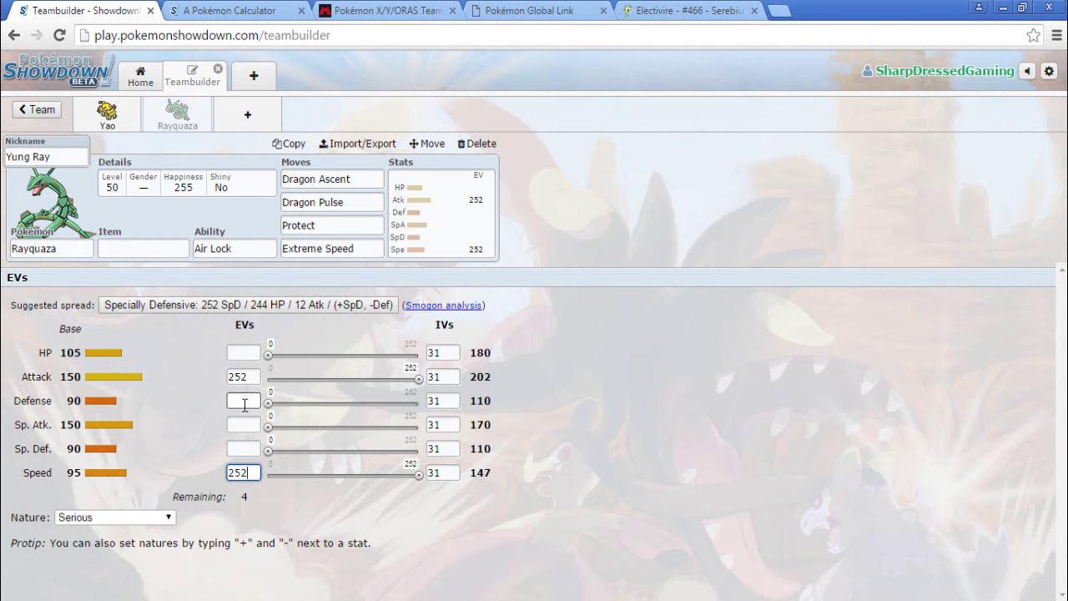
left_click(234, 449)
type("4")
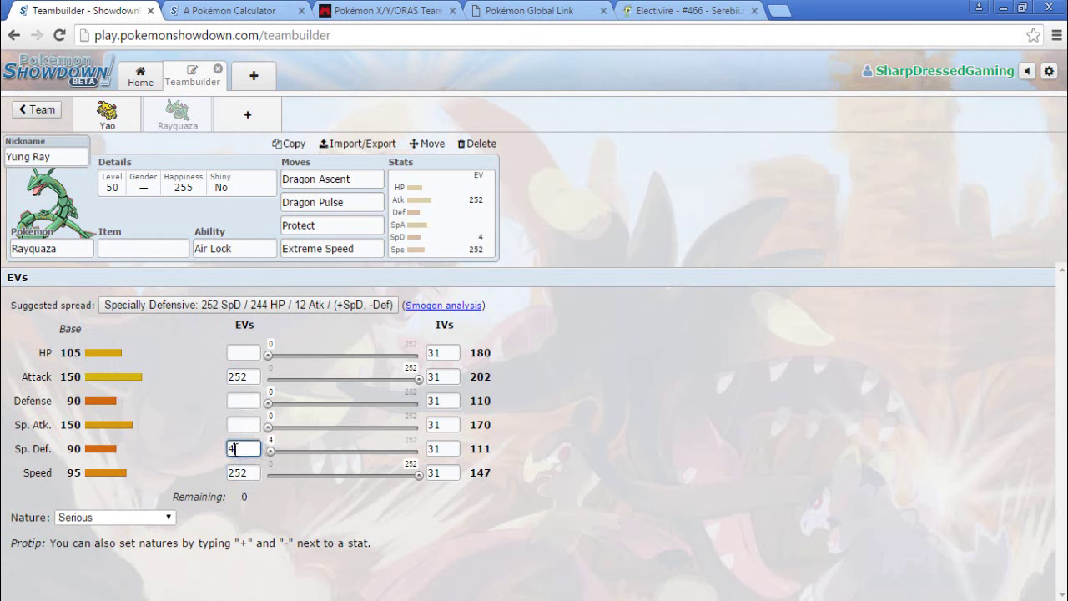
key("BackSpace")
left_click(239, 353)
type("4")
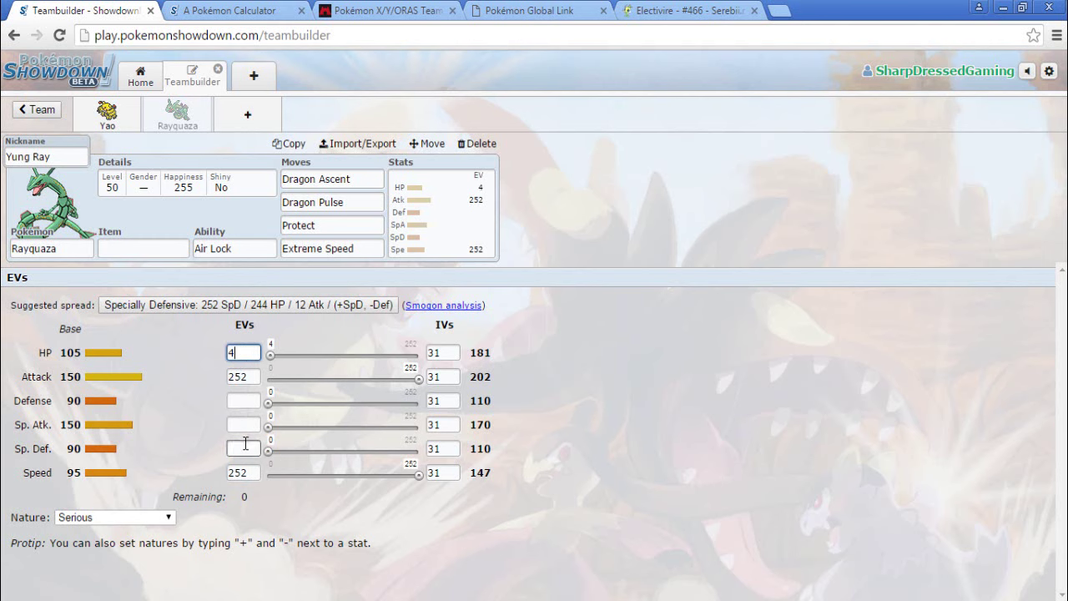
Step: Give Rayquaza a Naive nature by marking Sp. Def. with "-" and Speed with "+"
left_click(246, 447)
type("-")
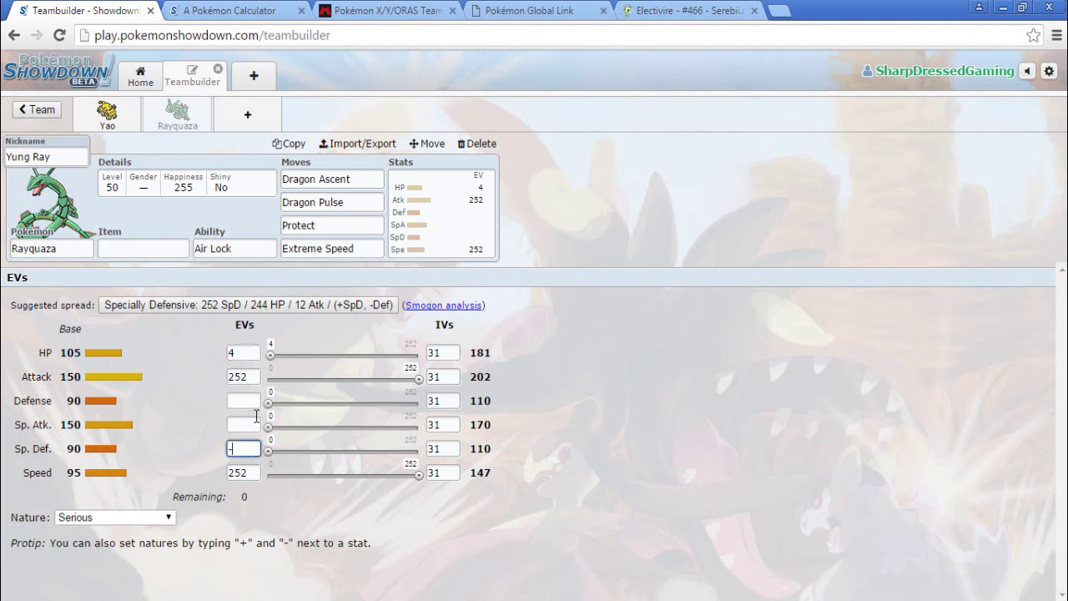
left_click(257, 474)
type("+")
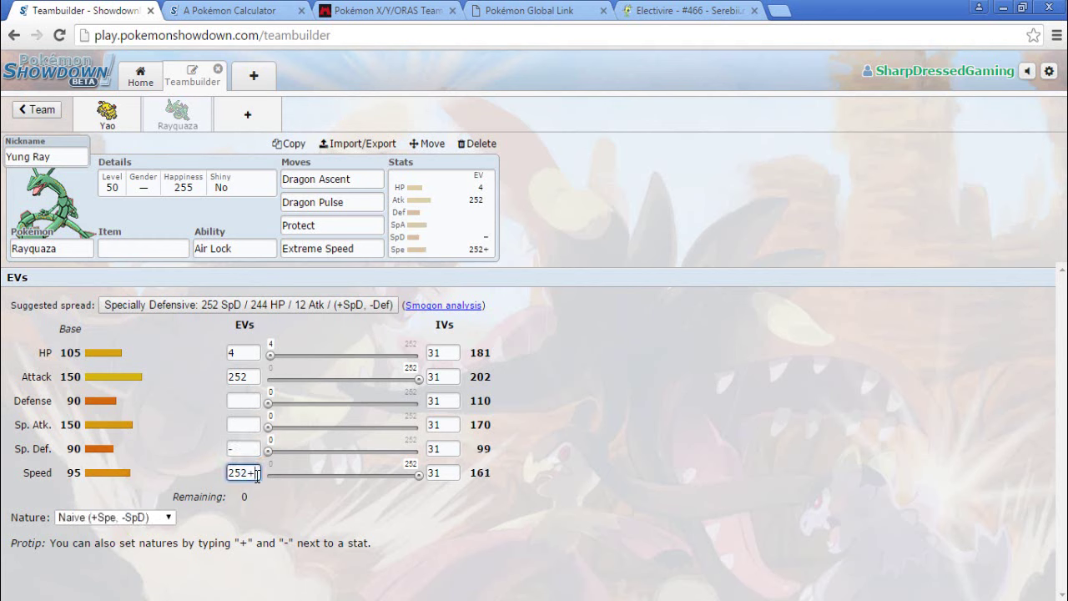
left_click(177, 432)
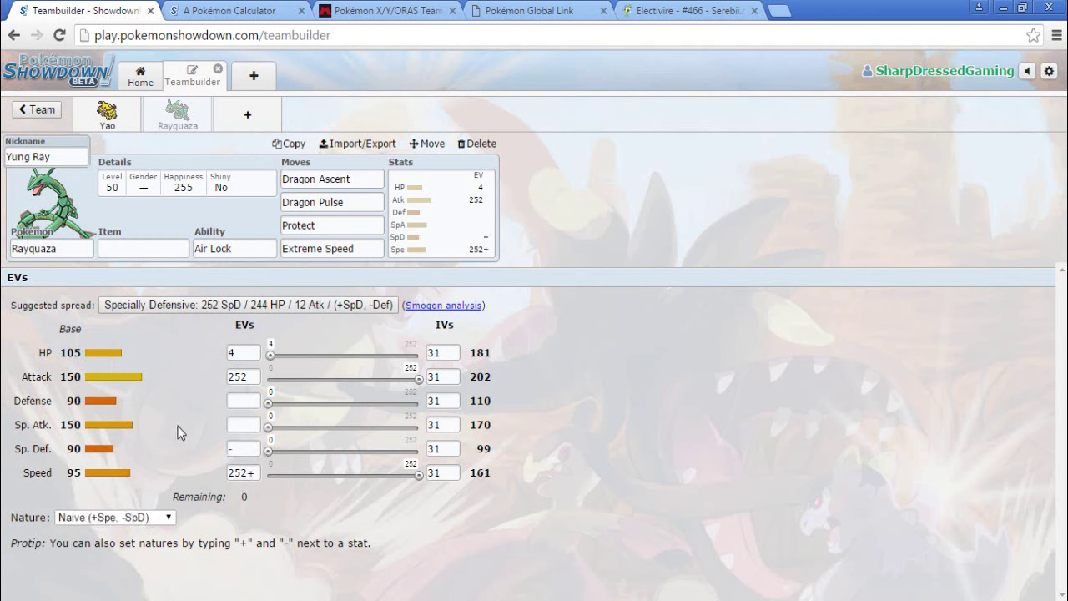
Step: Give Rayquaza the Yache Berry as its held item
left_click(150, 240)
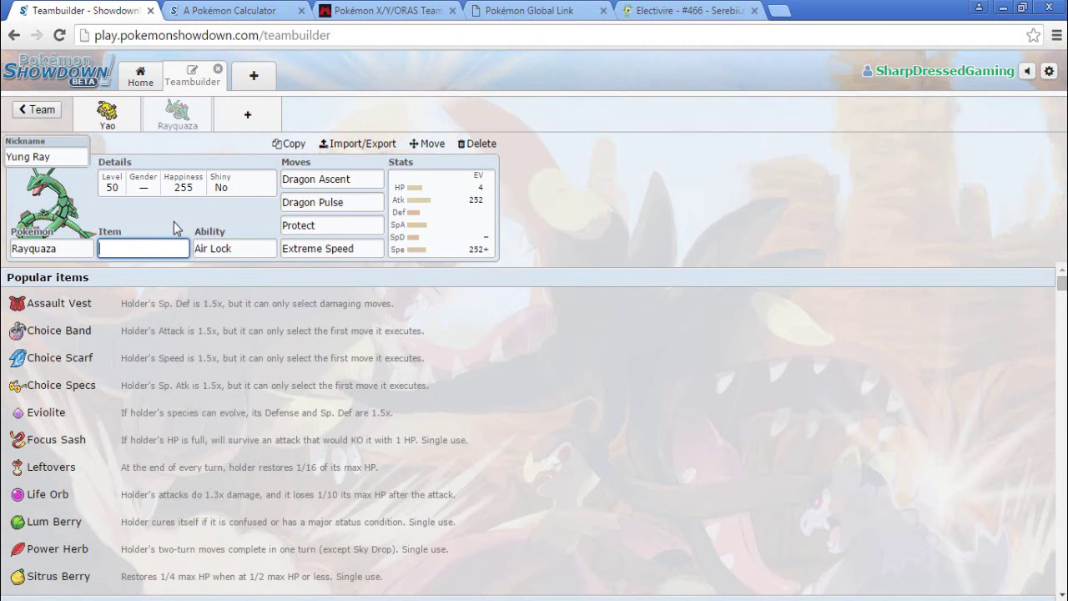
type("Yach")
left_click(183, 306)
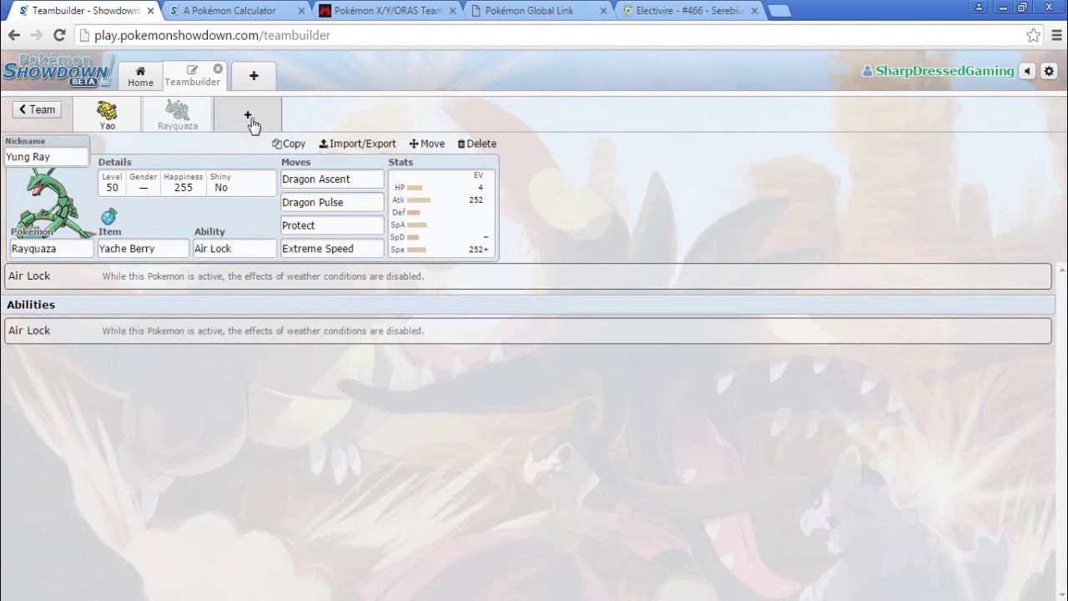
Step: Switch to the Team Magma teambuilder, add Rayquaza-Mega as the second Pokémon and review the team's type resistances
left_click(375, 10)
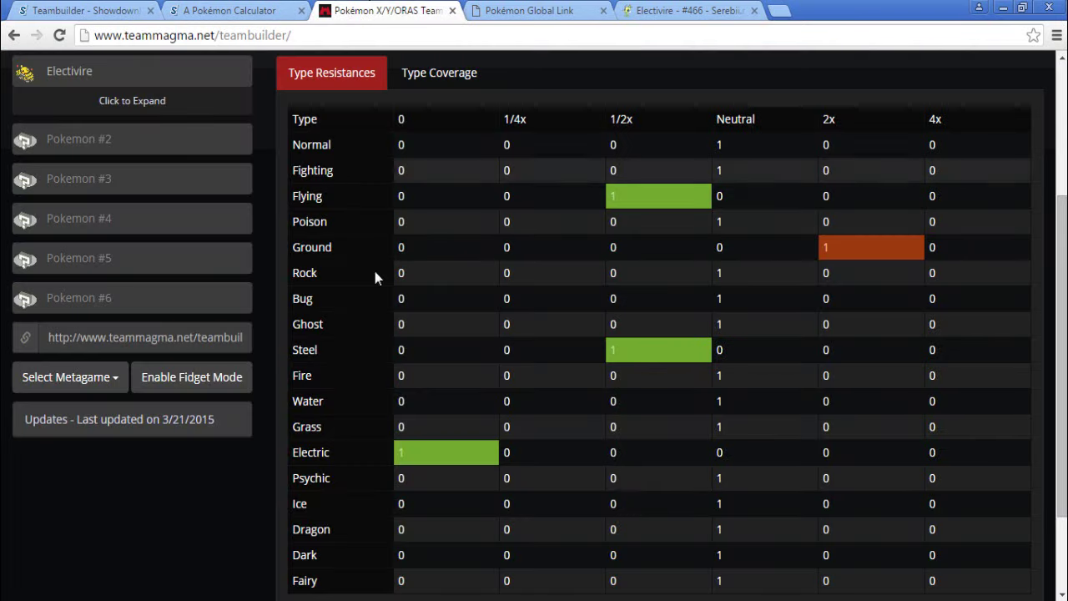
left_click(214, 131)
type("ray")
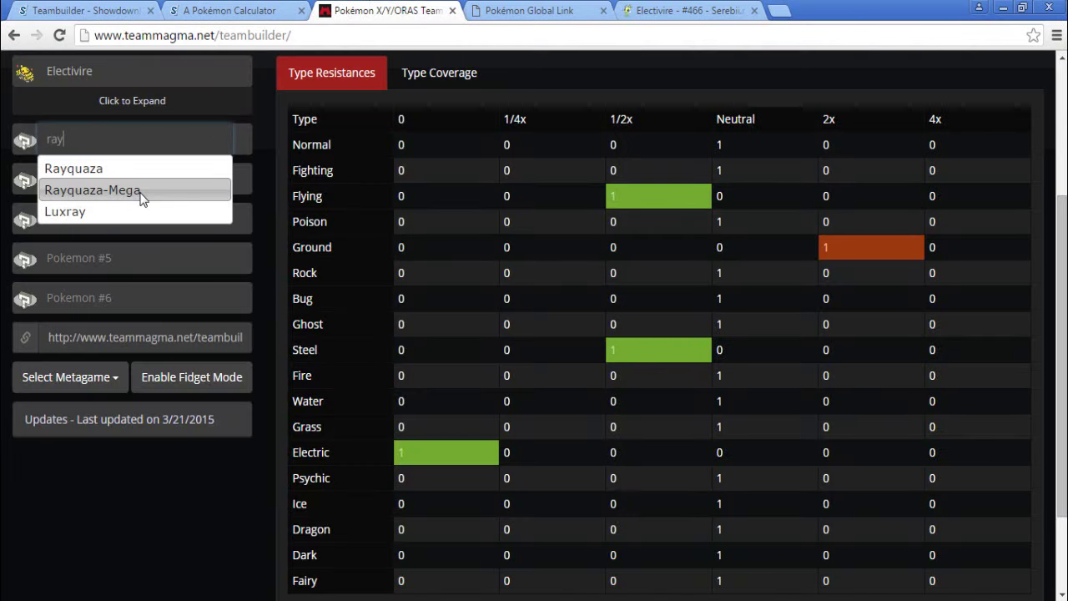
left_click(138, 191)
left_click(214, 348)
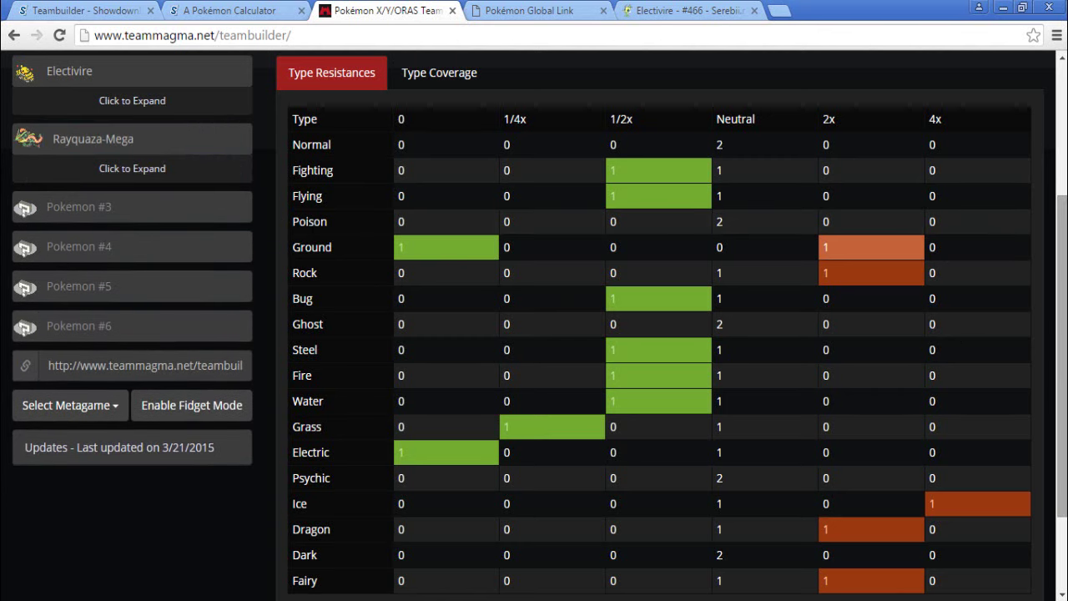
scroll(534, 325, "up", 1)
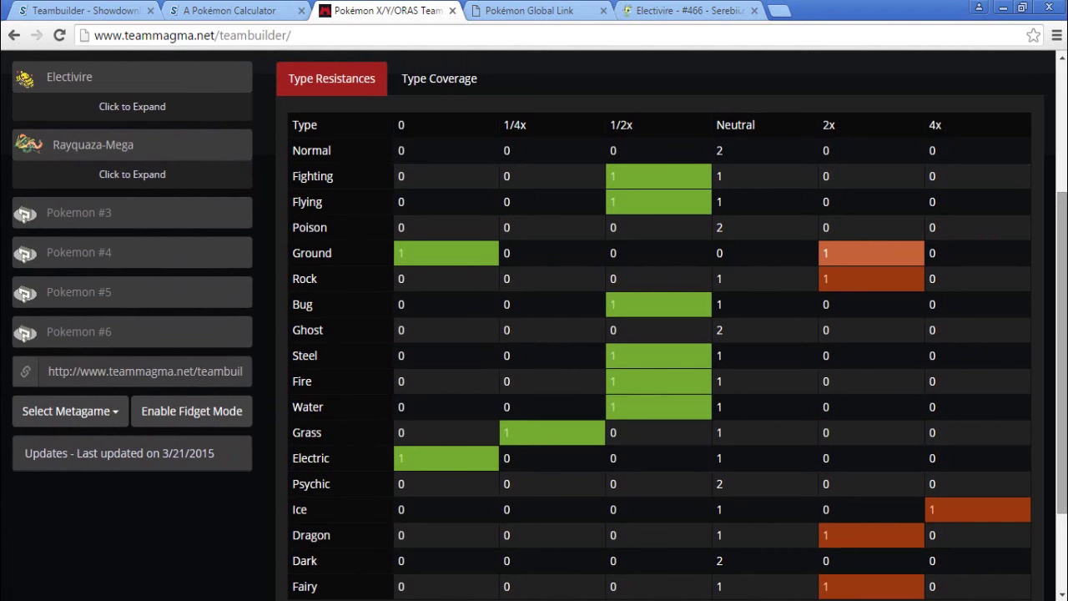
scroll(534, 326, "down", 1)
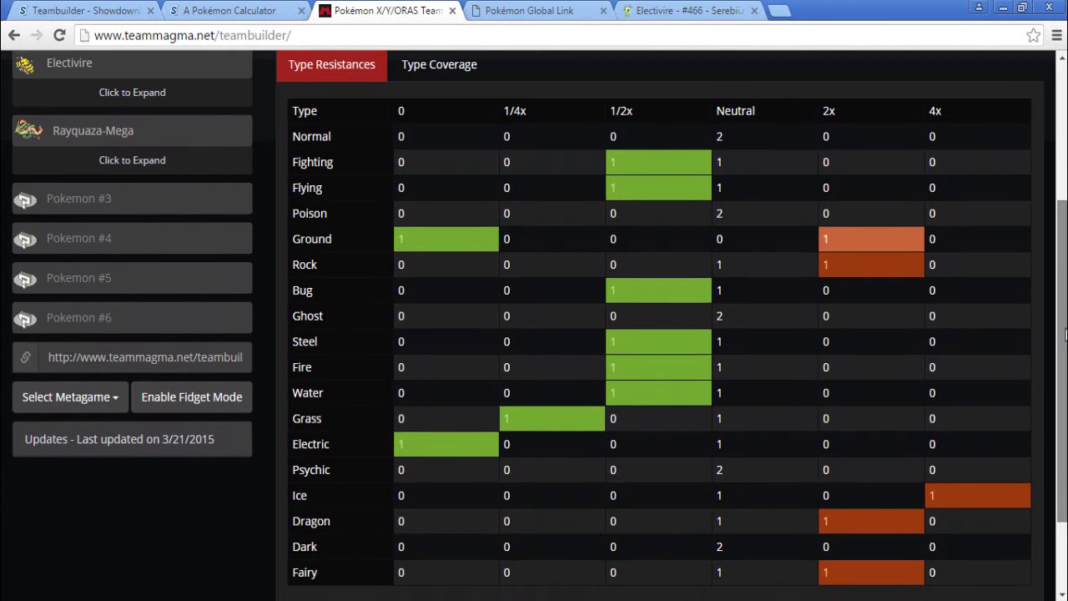
scroll(534, 325, "up", 1)
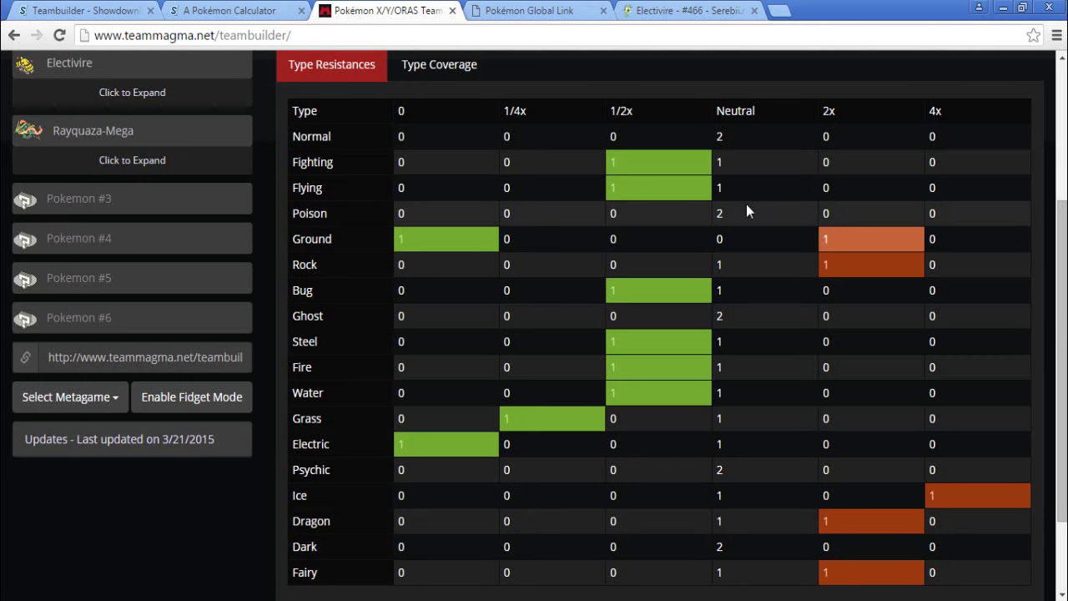
left_click_drag(1065, 261, 1065, 267)
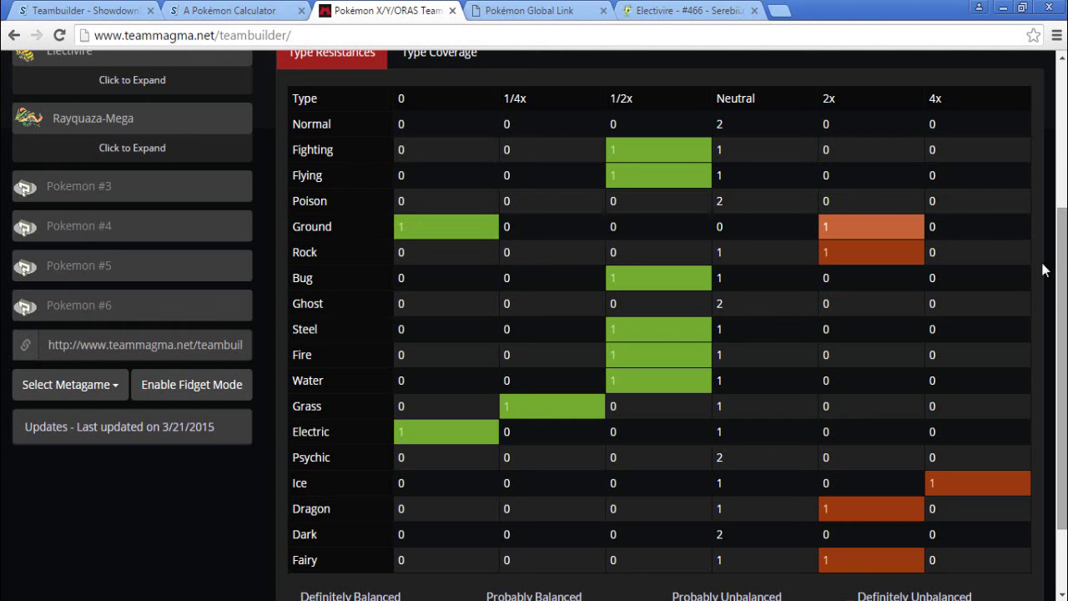
Step: Switch to Pokémon Global Link and examine which Pokémon and moves defeat Groudon and Xerneas
left_click(501, 10)
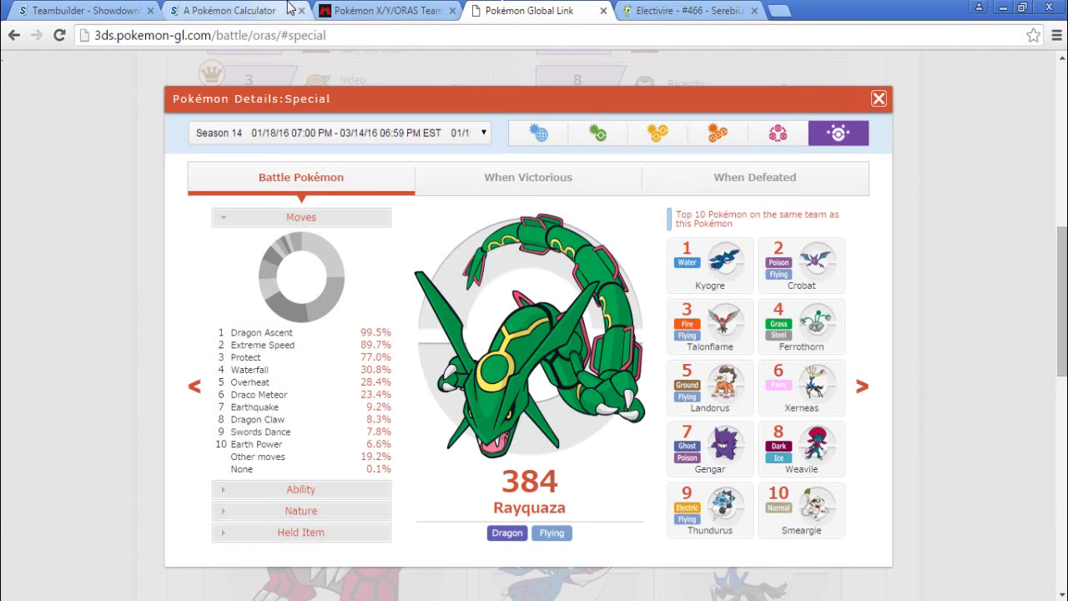
left_click(879, 99)
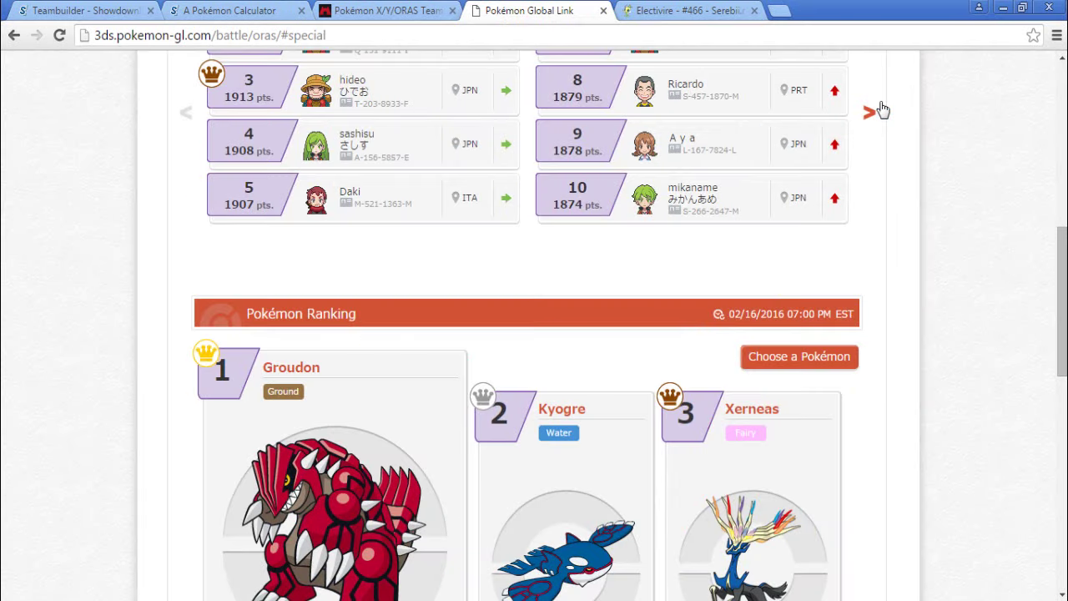
left_click_drag(1065, 301, 1065, 349)
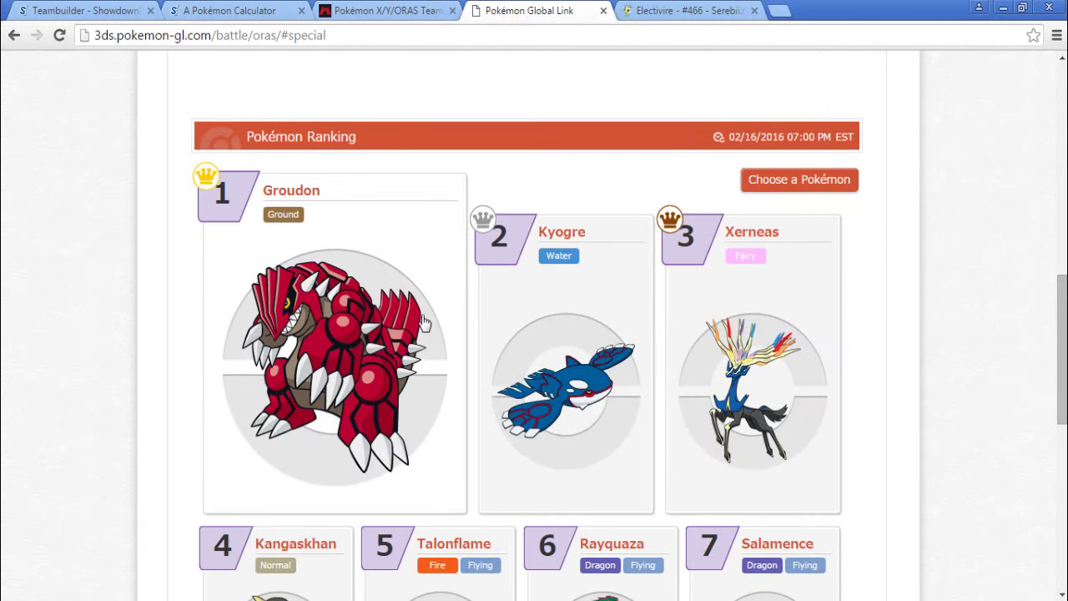
left_click(423, 322)
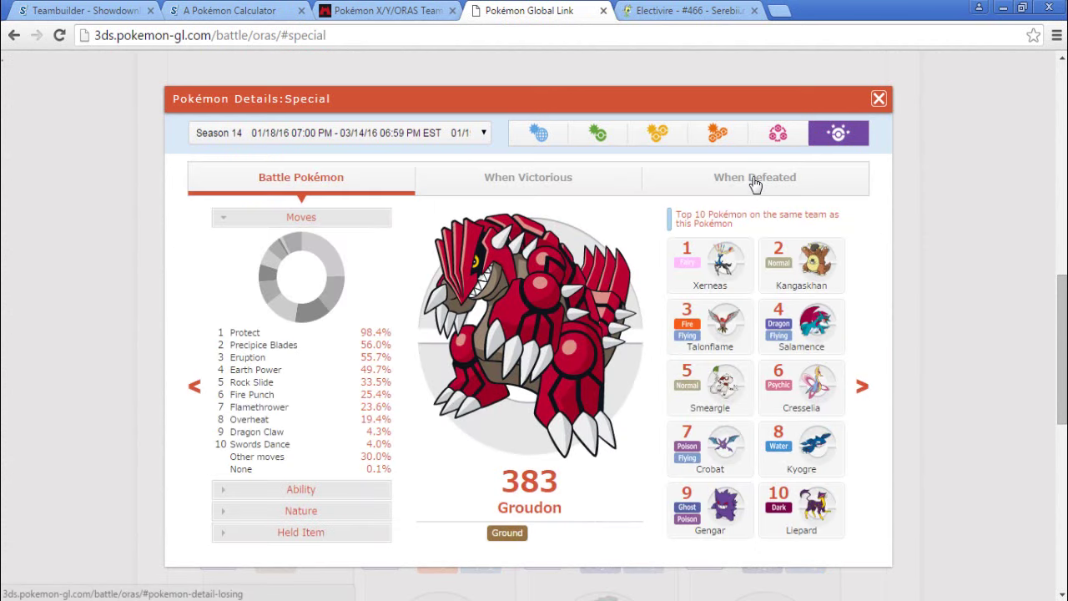
left_click(754, 182)
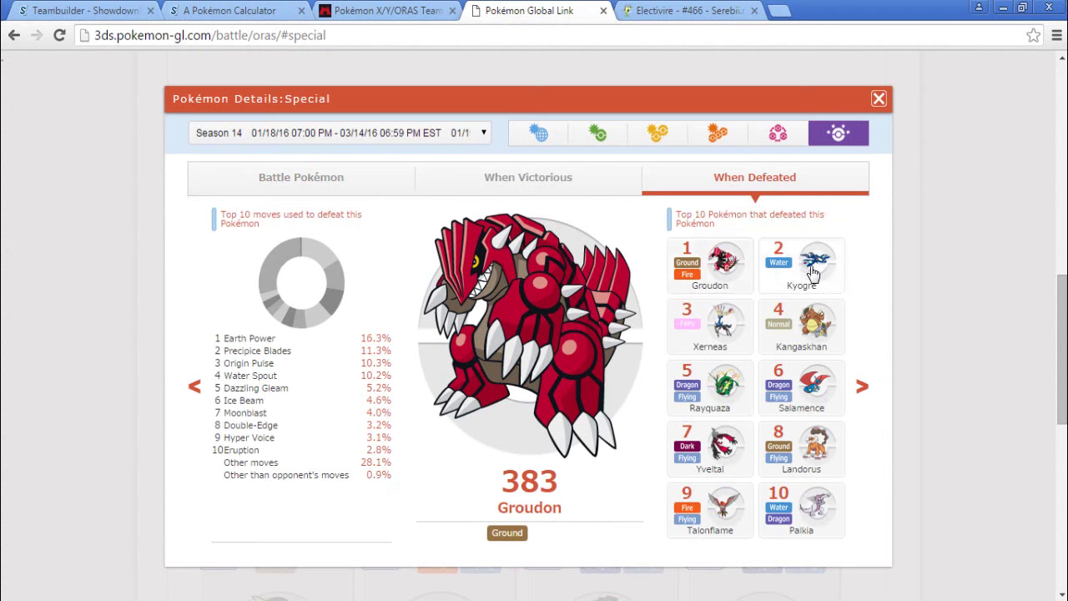
left_click(731, 334)
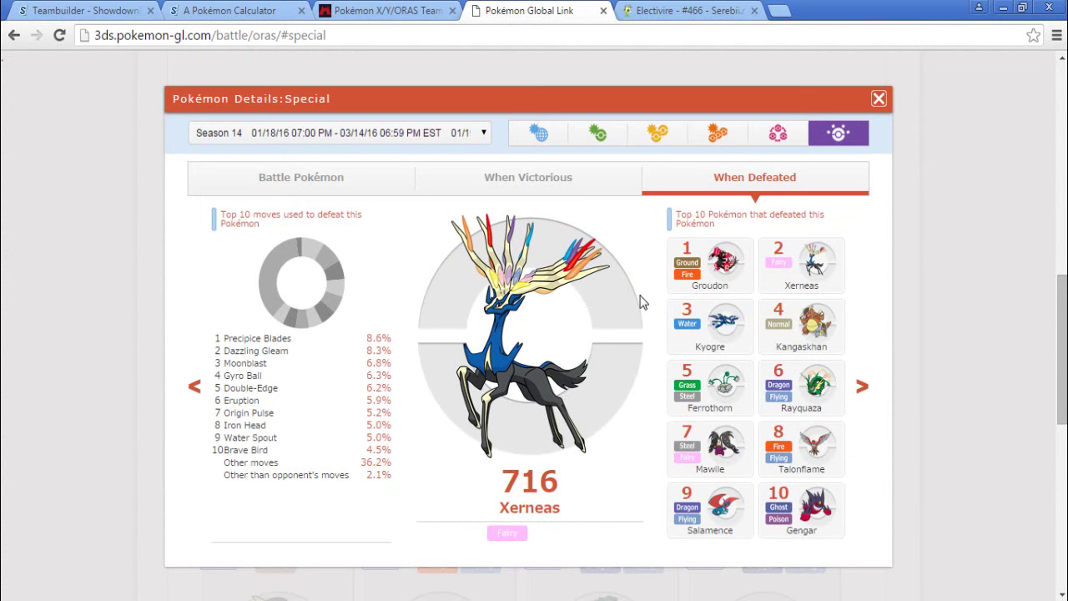
left_click(705, 271)
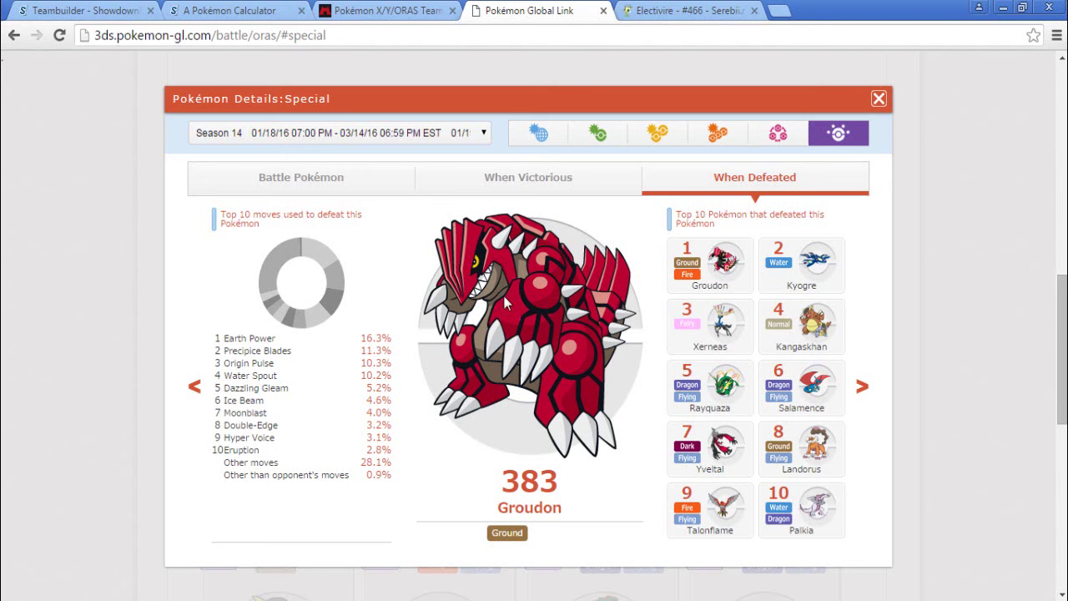
Step: Switch to the Team Magma teambuilder, add Groudon-Primal as the third Pokémon and collapse its details
left_click(380, 10)
left_click(126, 184)
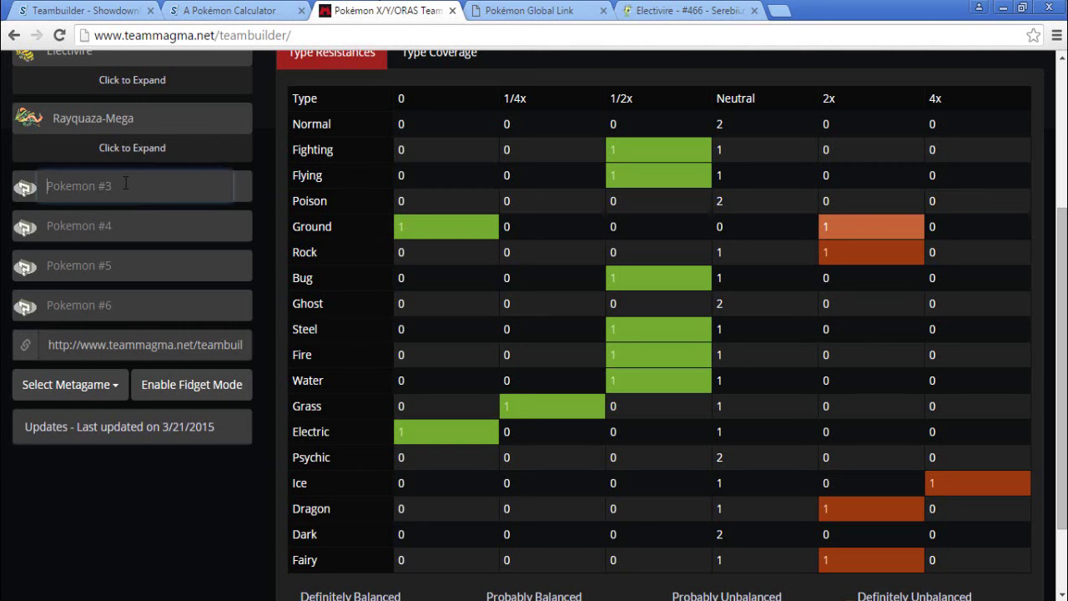
type("Grou")
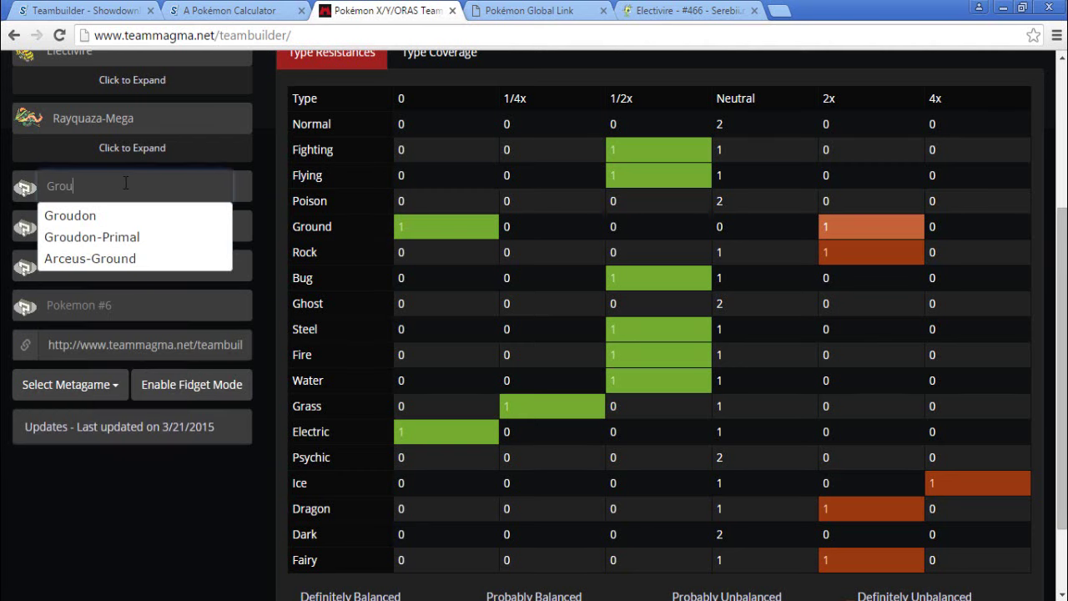
left_click(136, 236)
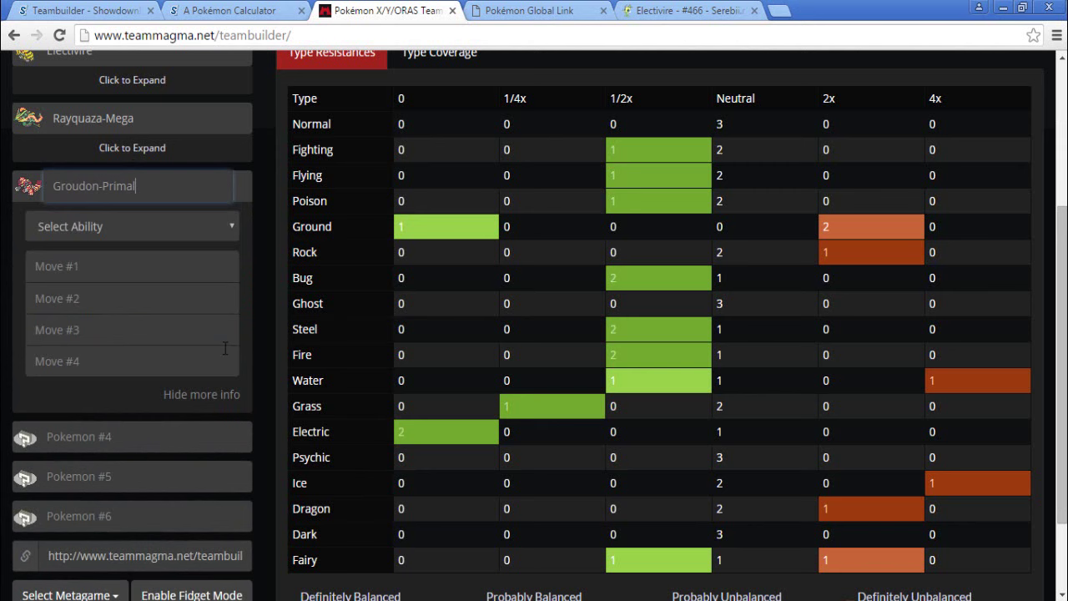
left_click(215, 395)
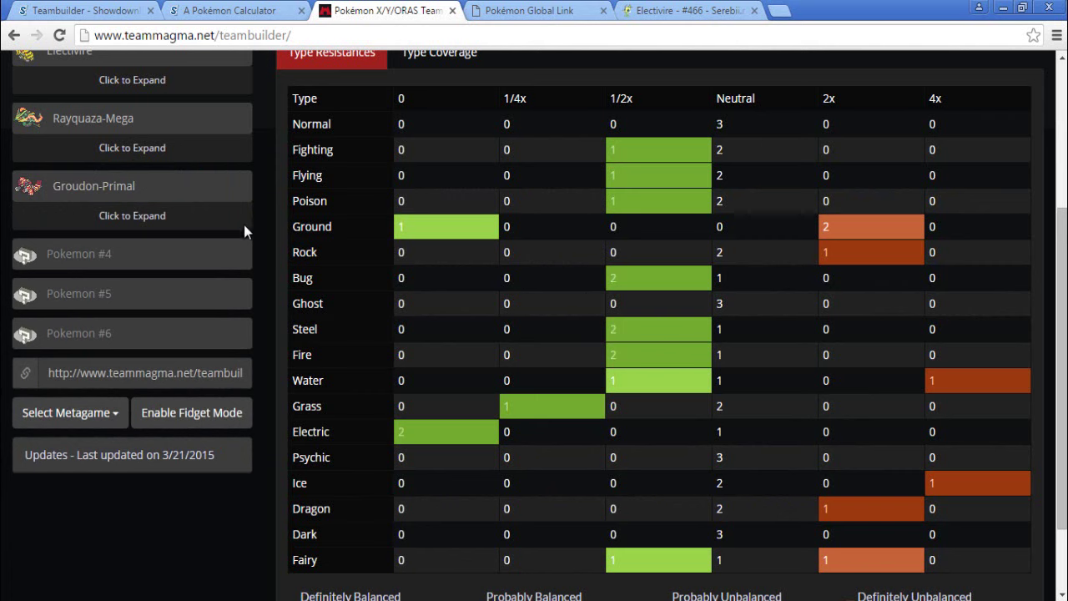
Step: Switch to the Pokémon Showdown teambuilder and add Groudon as the third team member
left_click(126, 10)
left_click(232, 117)
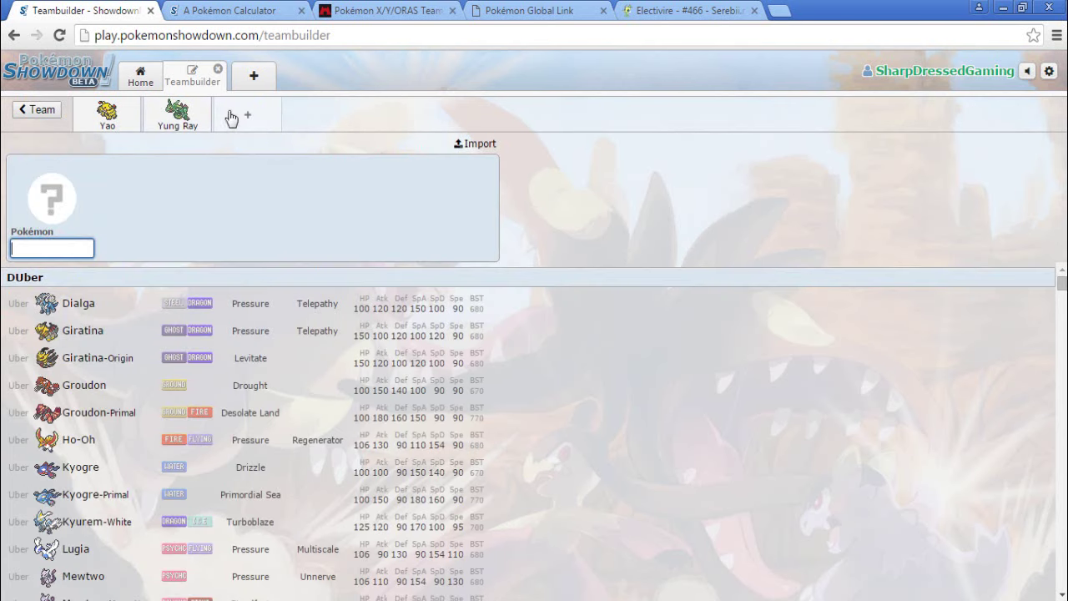
type("Grou")
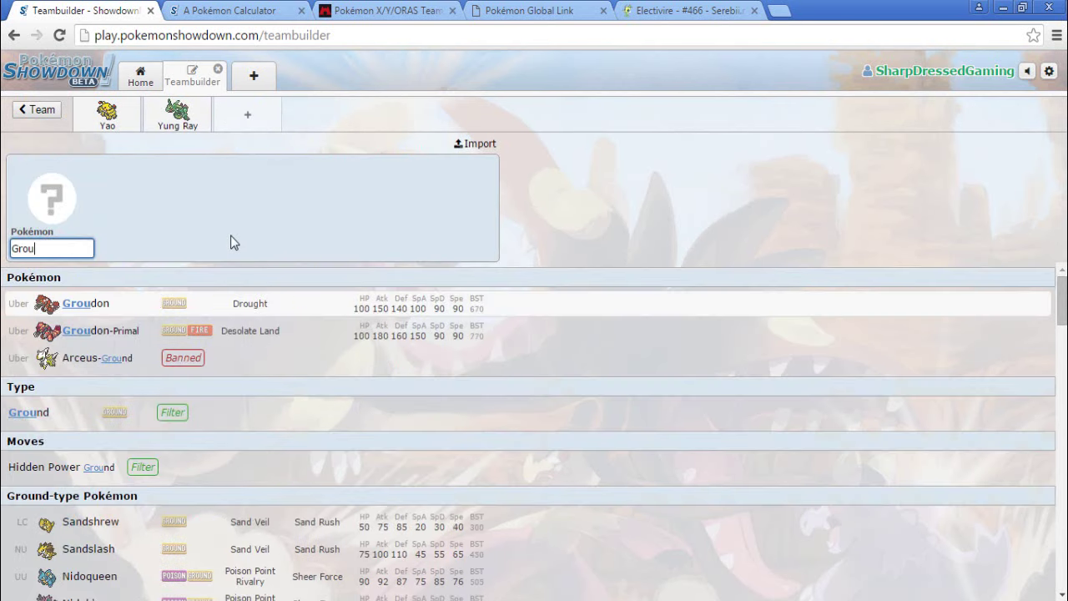
left_click(103, 307)
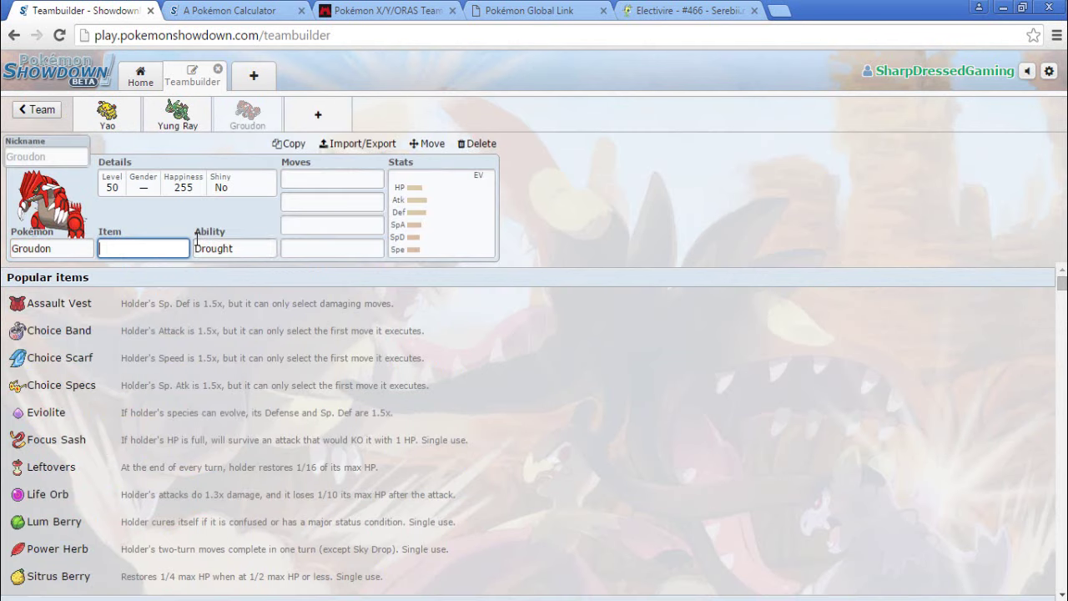
Step: Nickname Groudon "Pangeus" and make it shiny
left_click(63, 156)
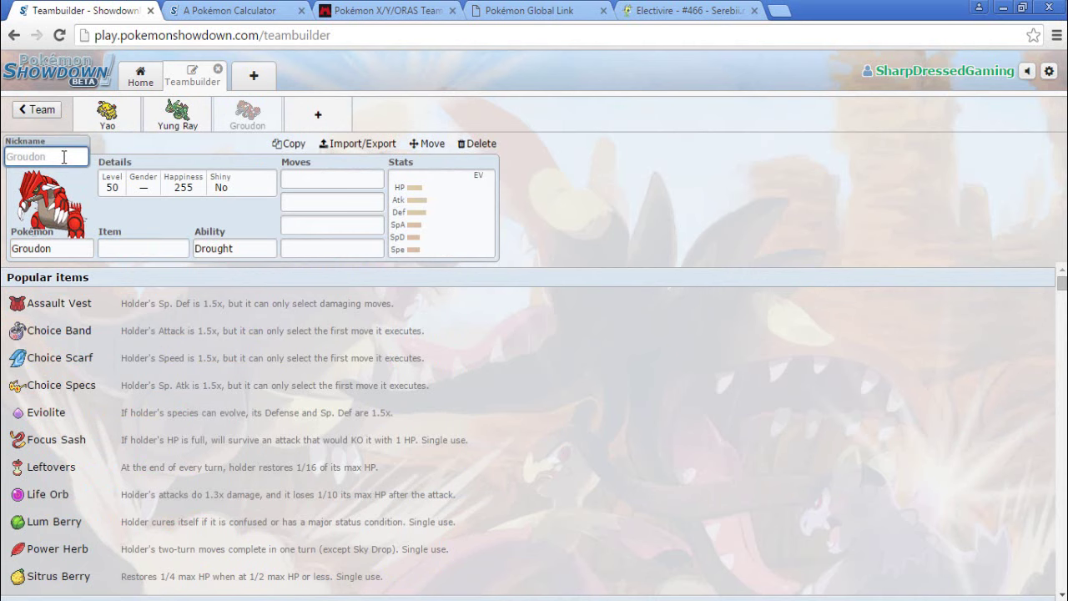
type("Pangeus")
left_click(99, 179)
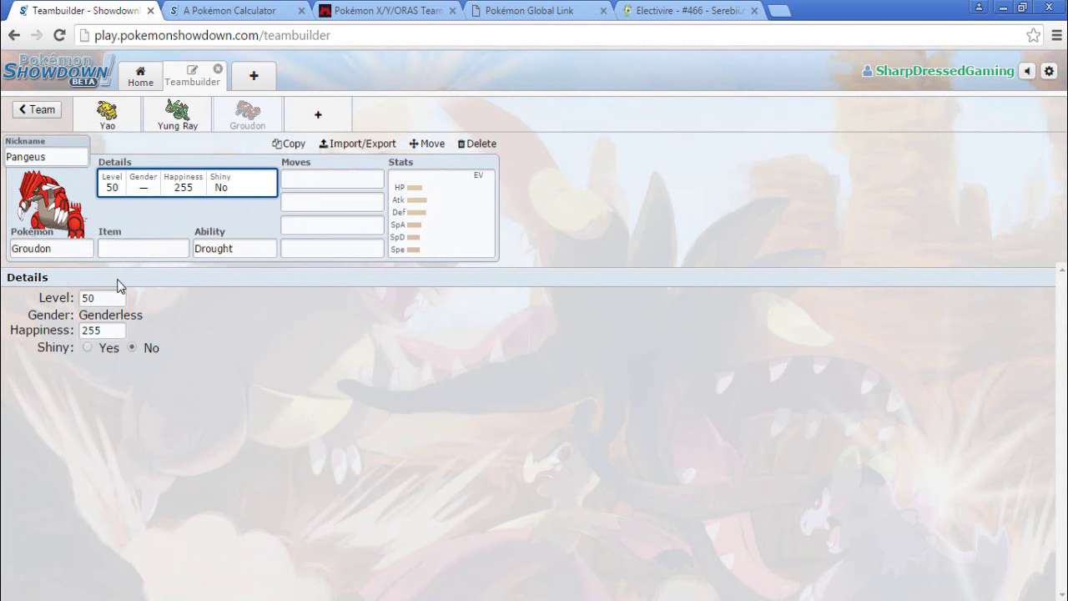
left_click(105, 349)
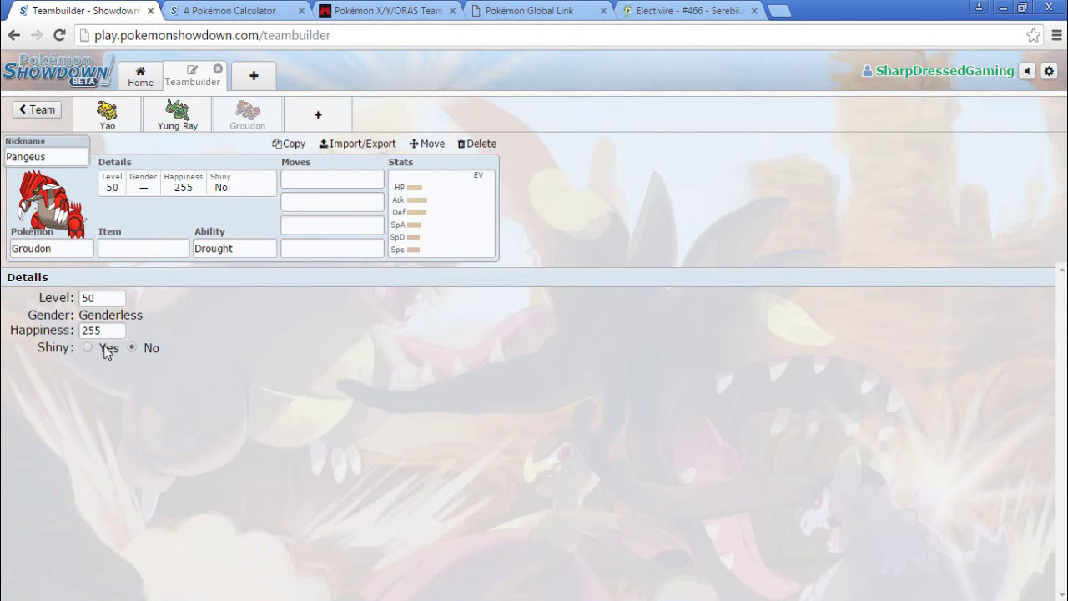
Step: Give Groudon the Red Orb as its held item with Drought as its ability
left_click(151, 252)
type("Red")
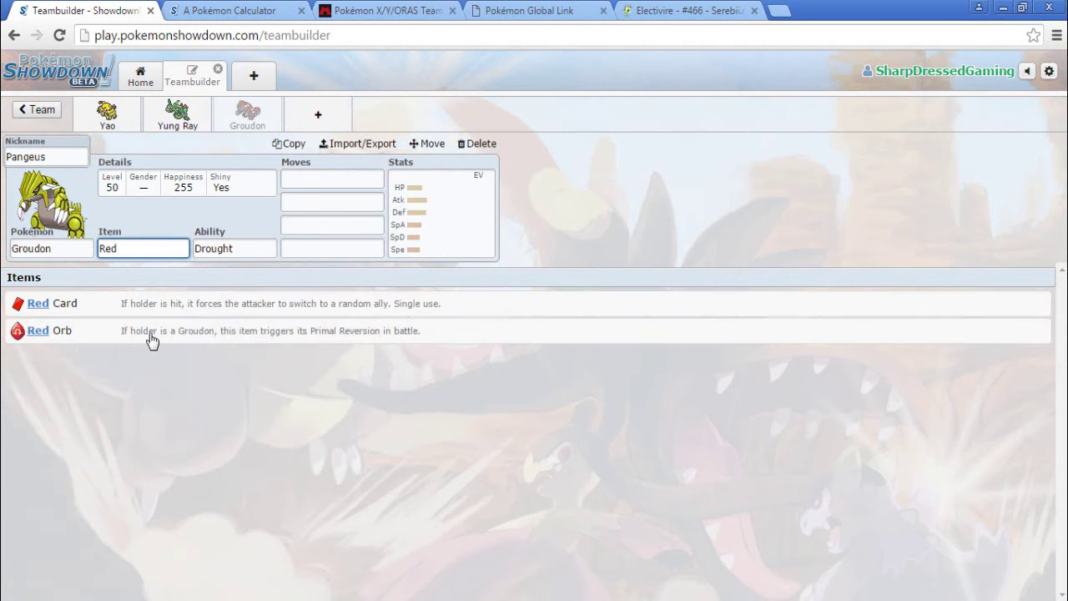
left_click(151, 337)
left_click(207, 330)
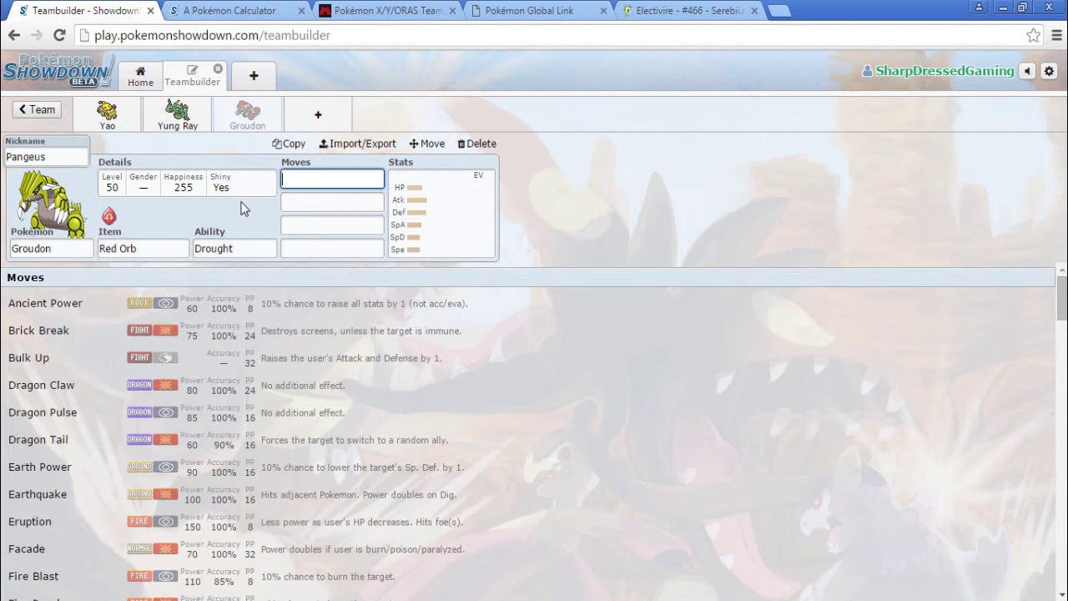
Step: Give Groudon the moves Protect, Earth Power, Eruption and Flamethrower
type("pro")
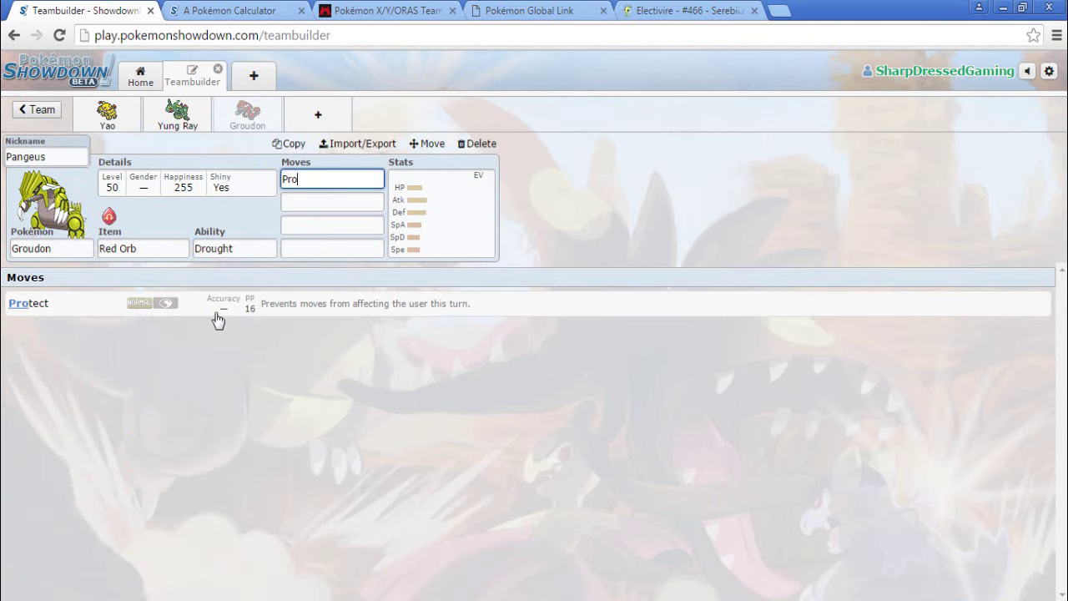
left_click(215, 310)
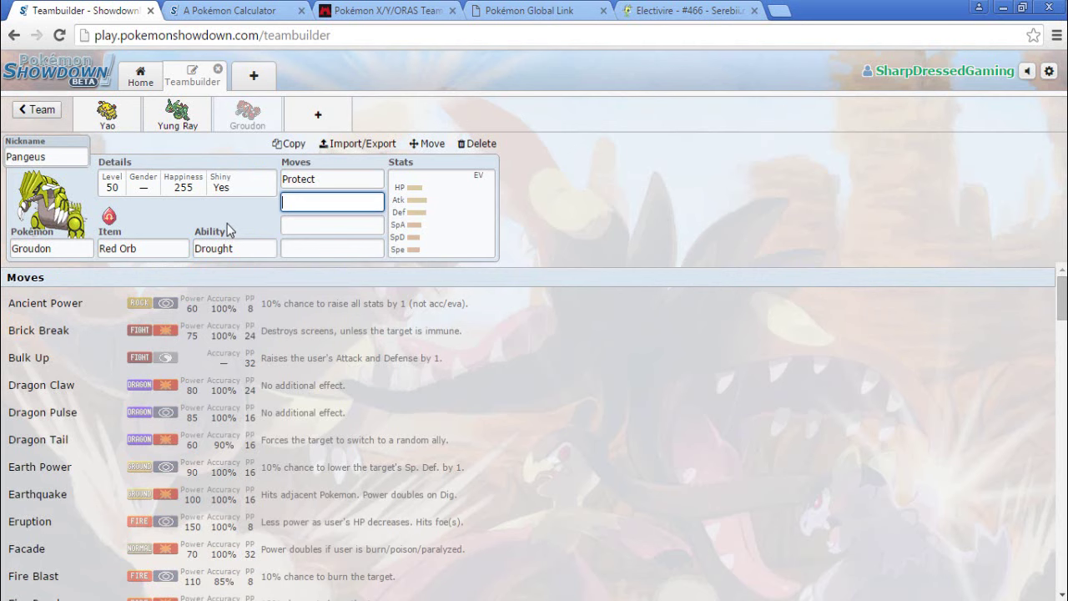
type("Earth")
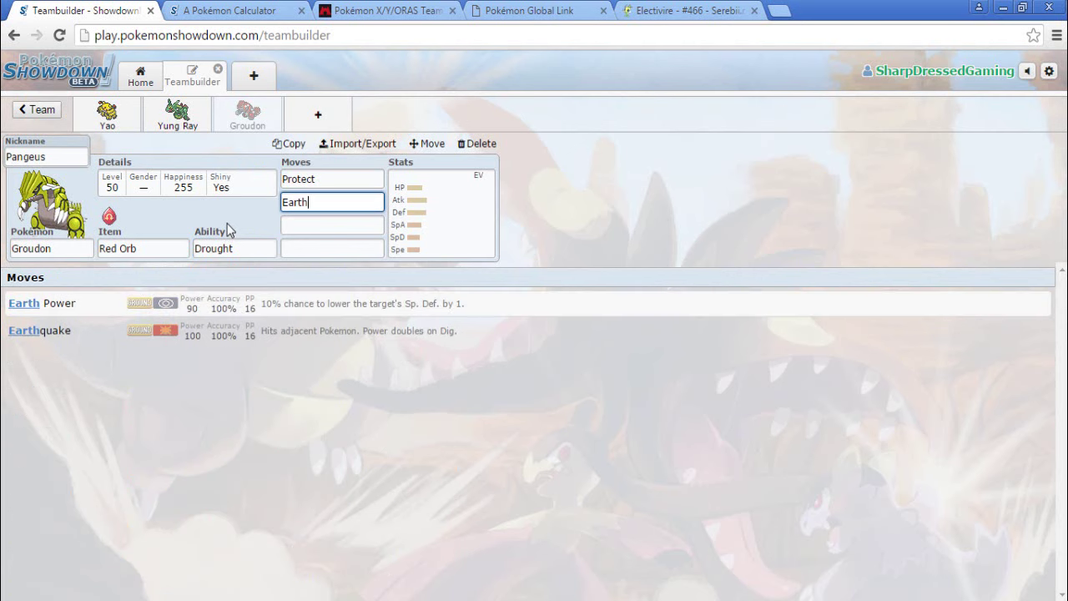
left_click(253, 311)
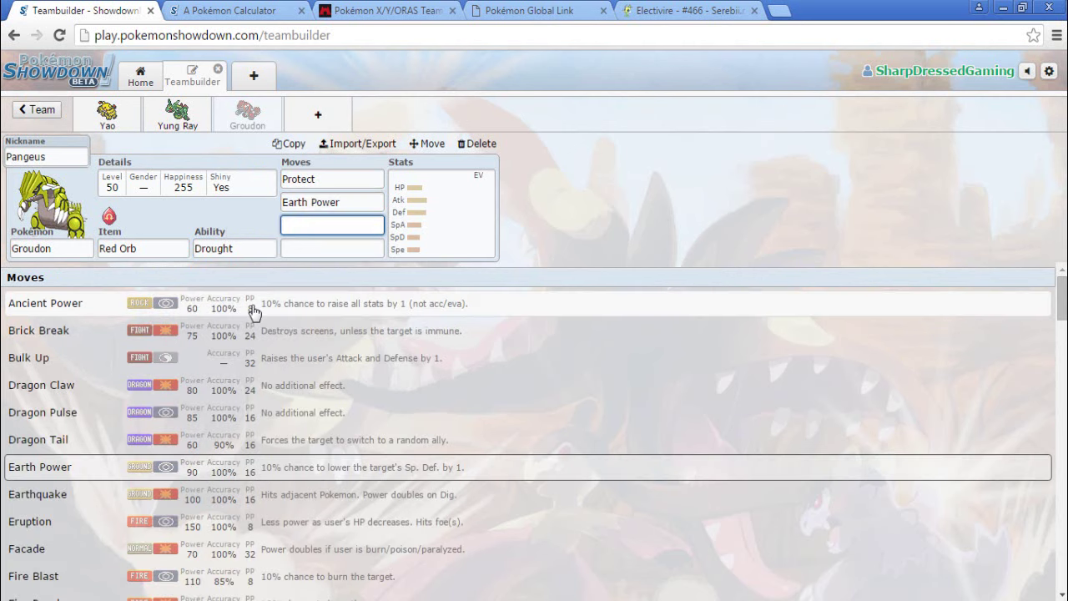
type("Erup")
left_click(253, 311)
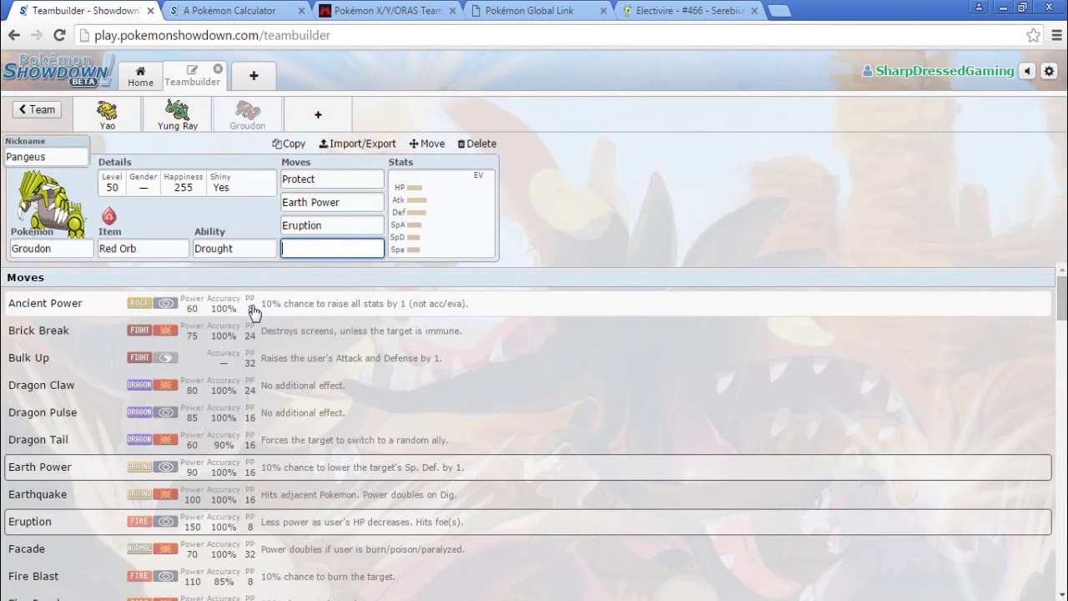
type("Flam")
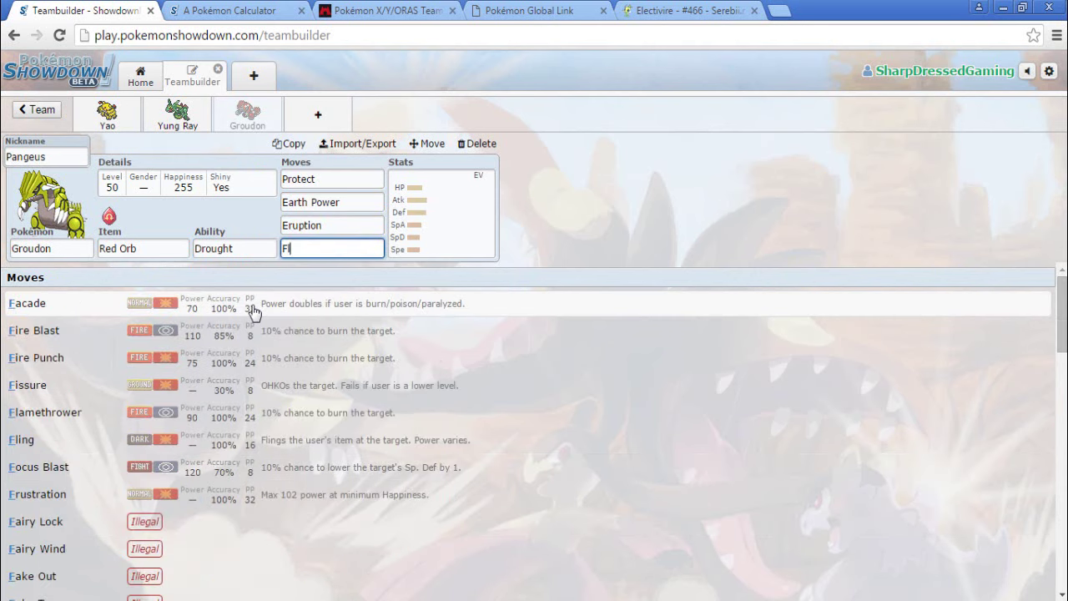
left_click(253, 310)
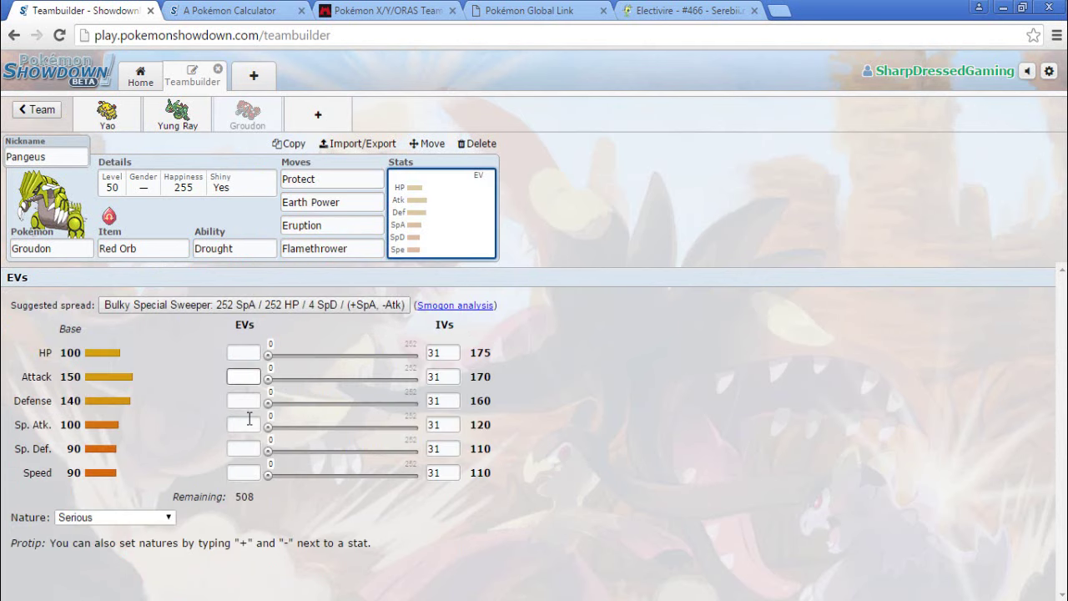
Step: Set Groudon's EVs to 252 HP, 100 Sp. Atk. and 156 Sp. Def., with a Modest (+SpA, -Atk) nature
left_click(243, 354)
left_click(244, 354)
type("25")
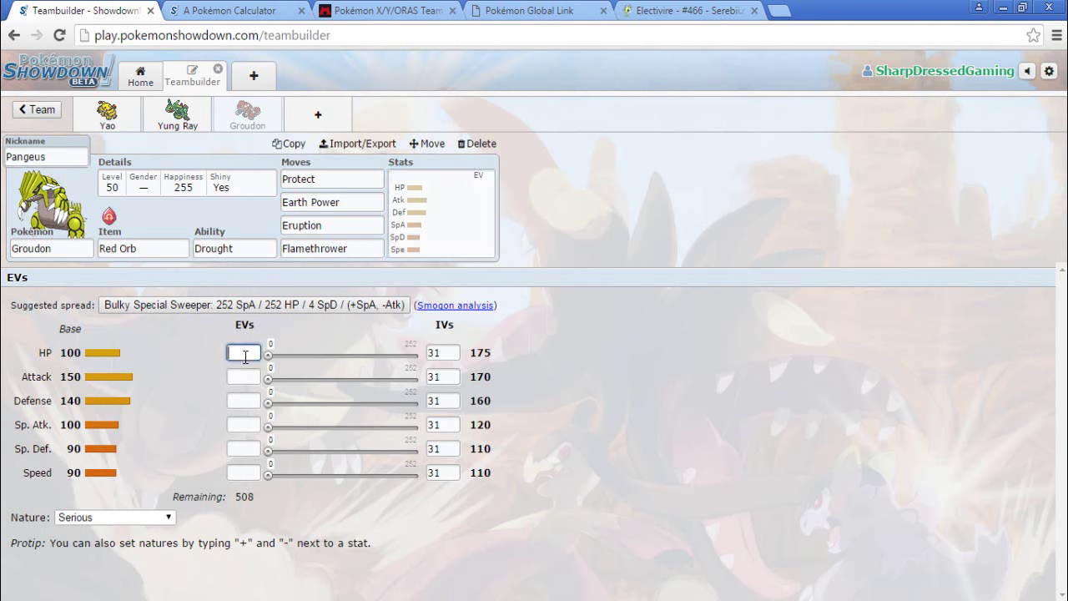
type("2")
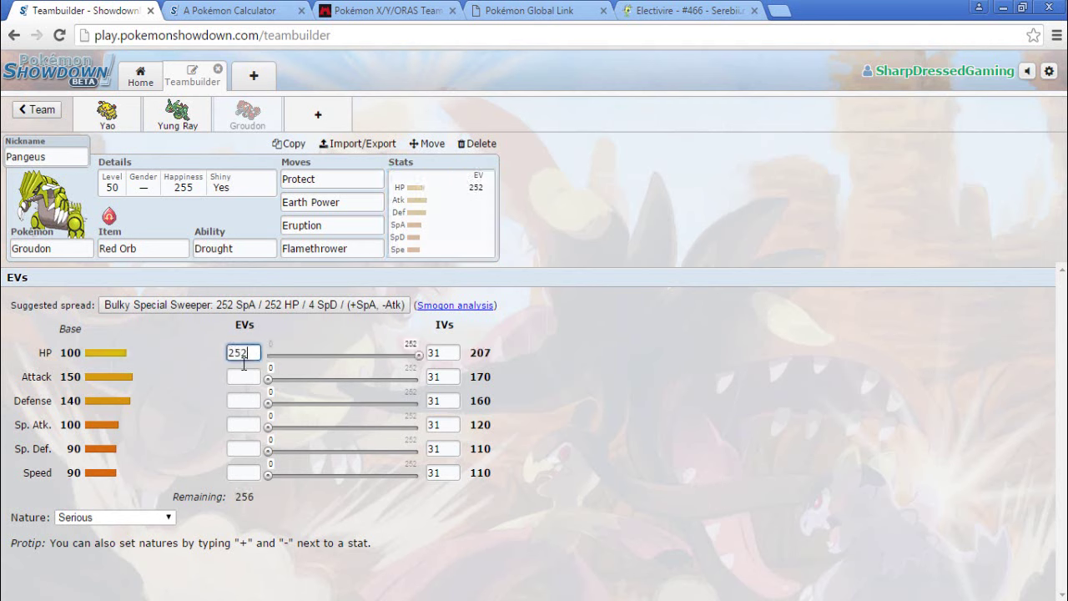
left_click(240, 424)
type("19")
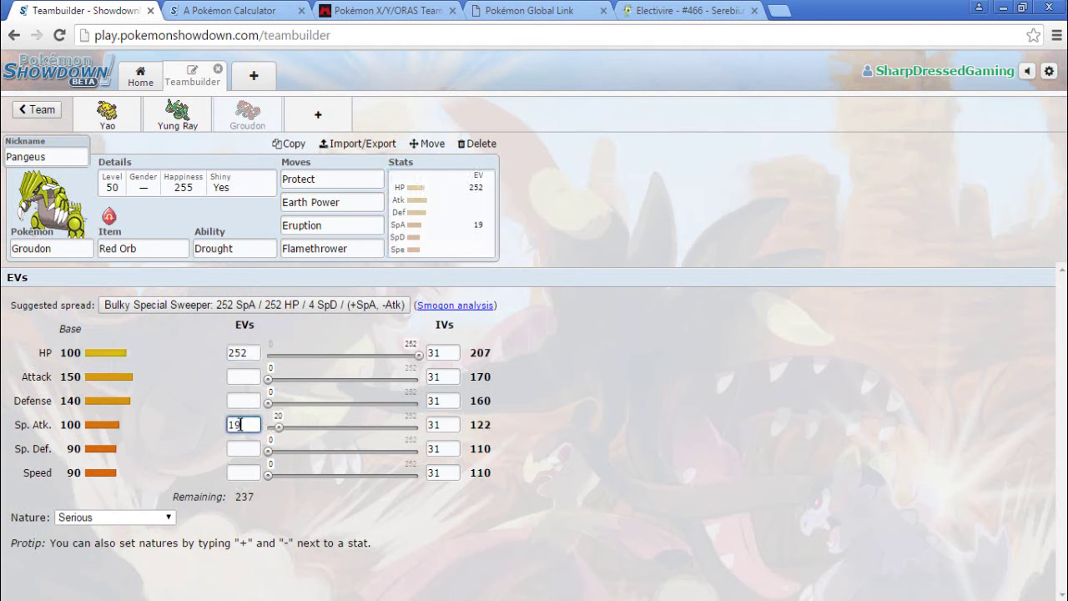
key("BackSpace")
type("00")
left_click(245, 446)
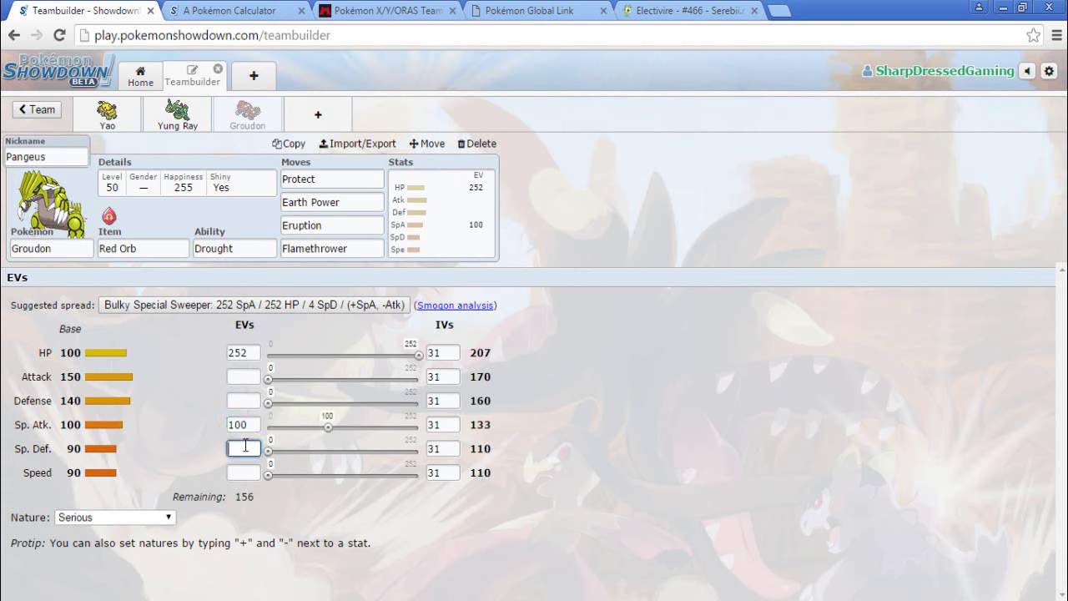
type("156")
left_click(157, 518)
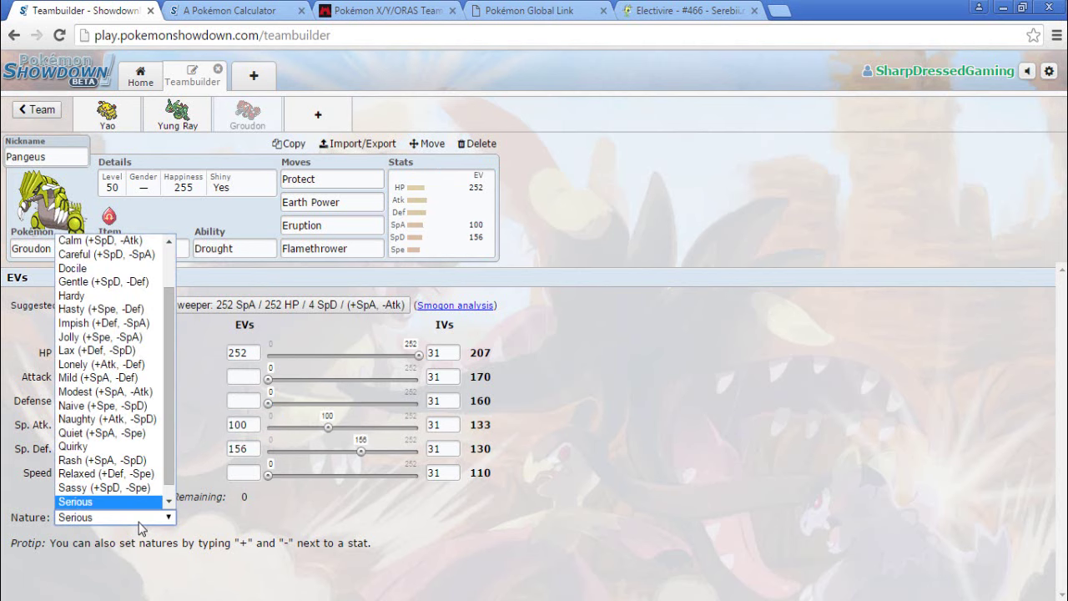
left_click(107, 391)
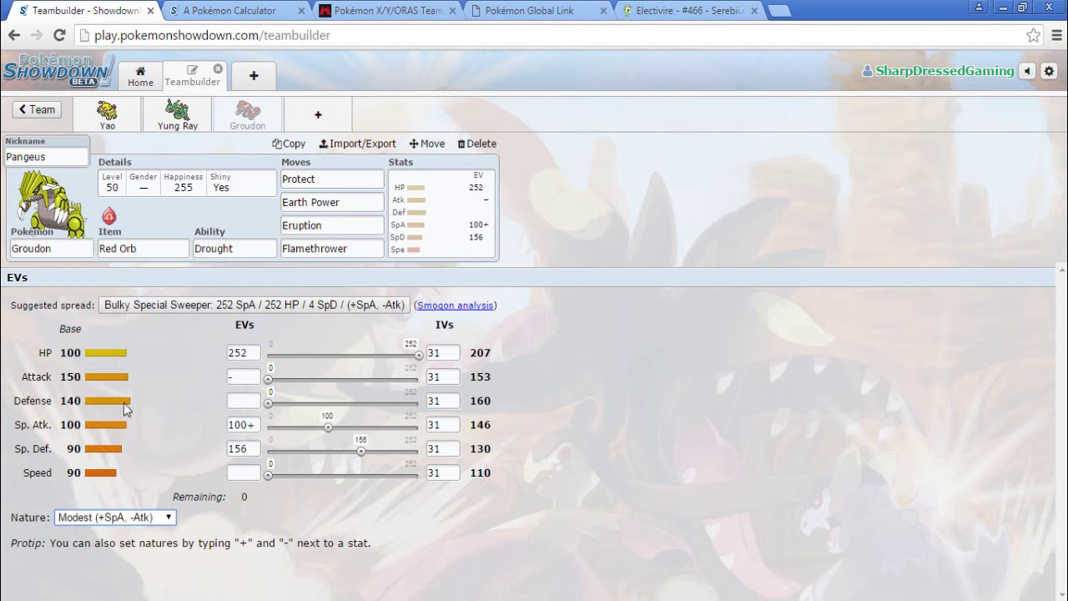
left_click(158, 520)
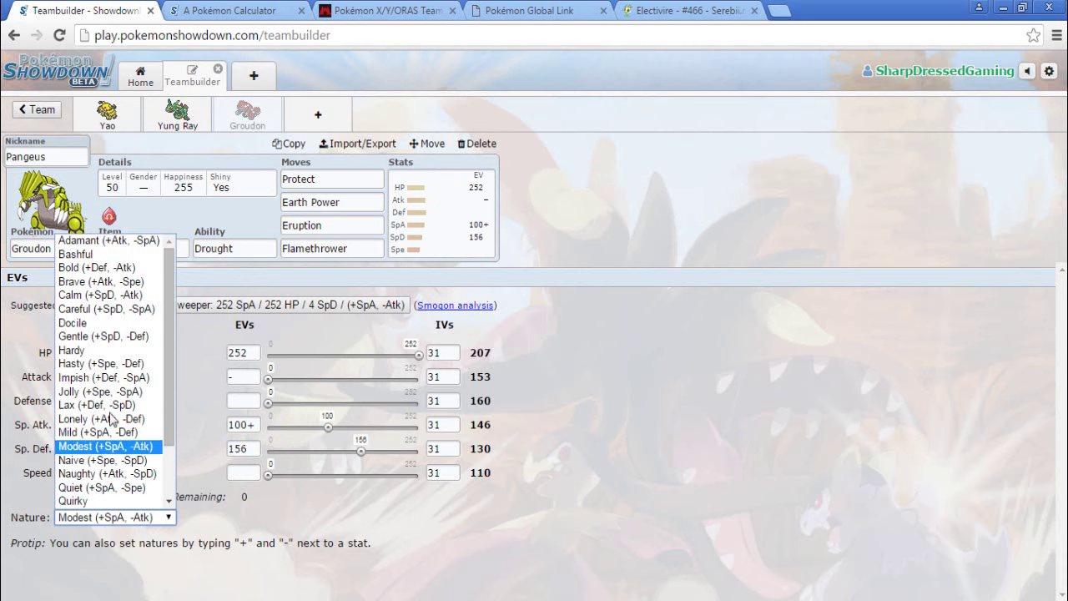
left_click(104, 448)
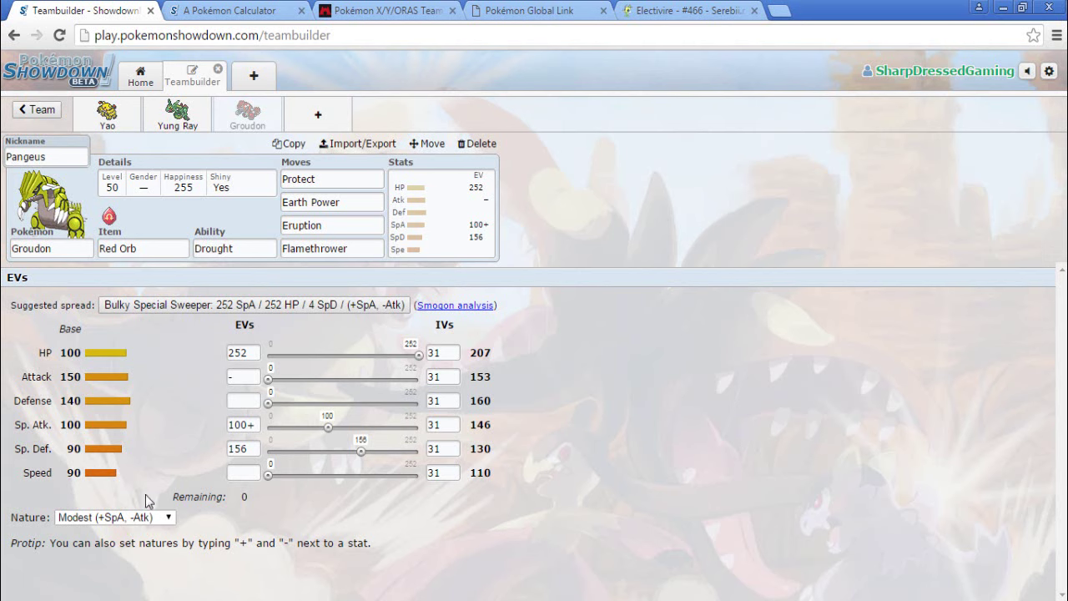
left_click(129, 516)
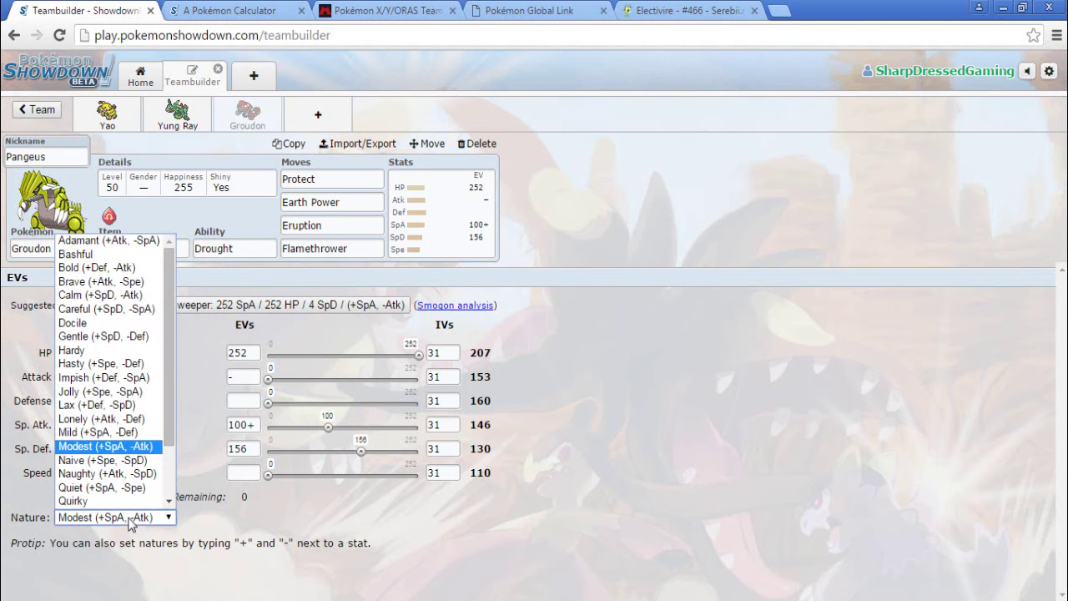
left_click(131, 447)
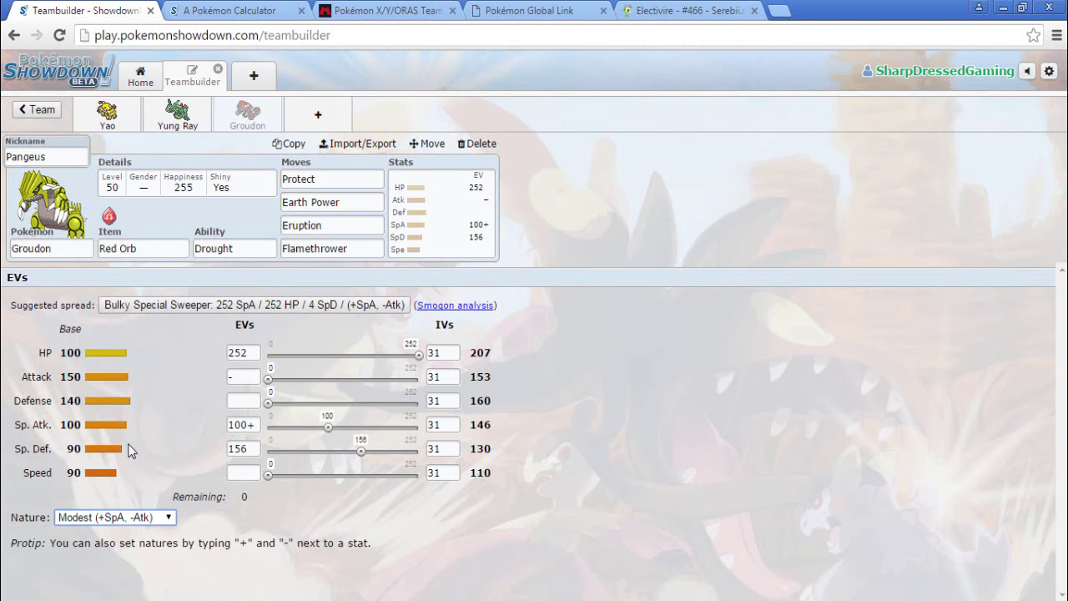
left_click(116, 518)
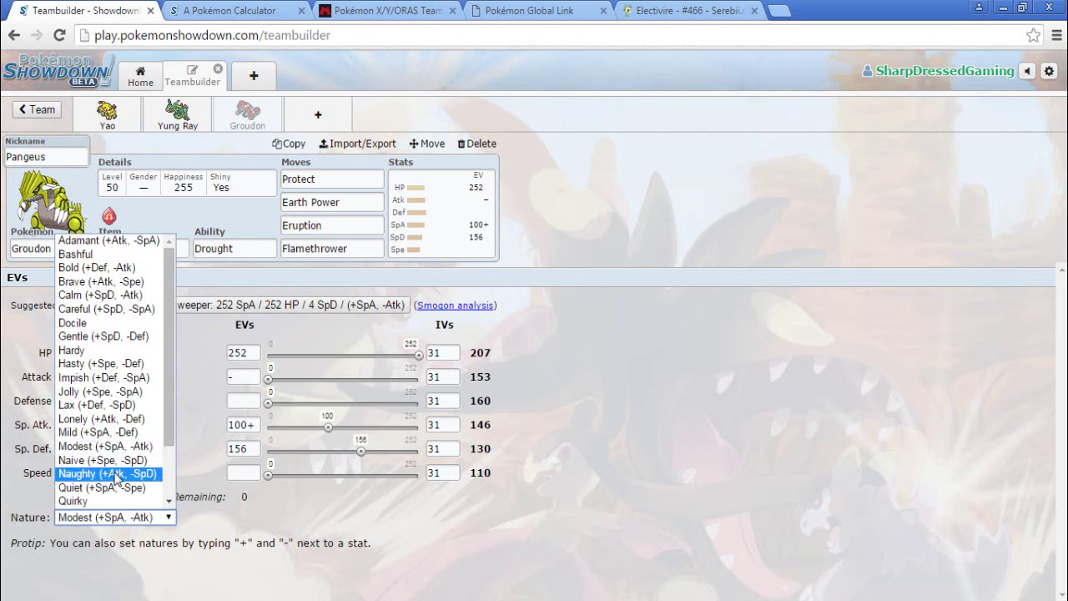
left_click(159, 446)
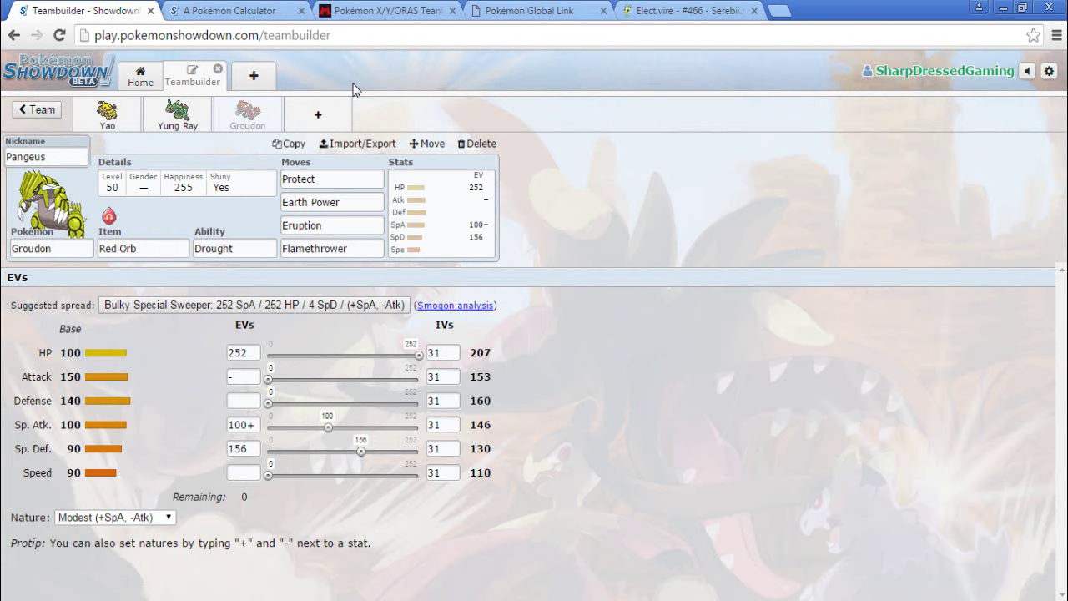
Step: Switch to the Team Magma teambuilder and review the type resistances of Electivire, Rayquaza-Mega and Groudon-Primal
left_click(354, 7)
left_click(493, 8)
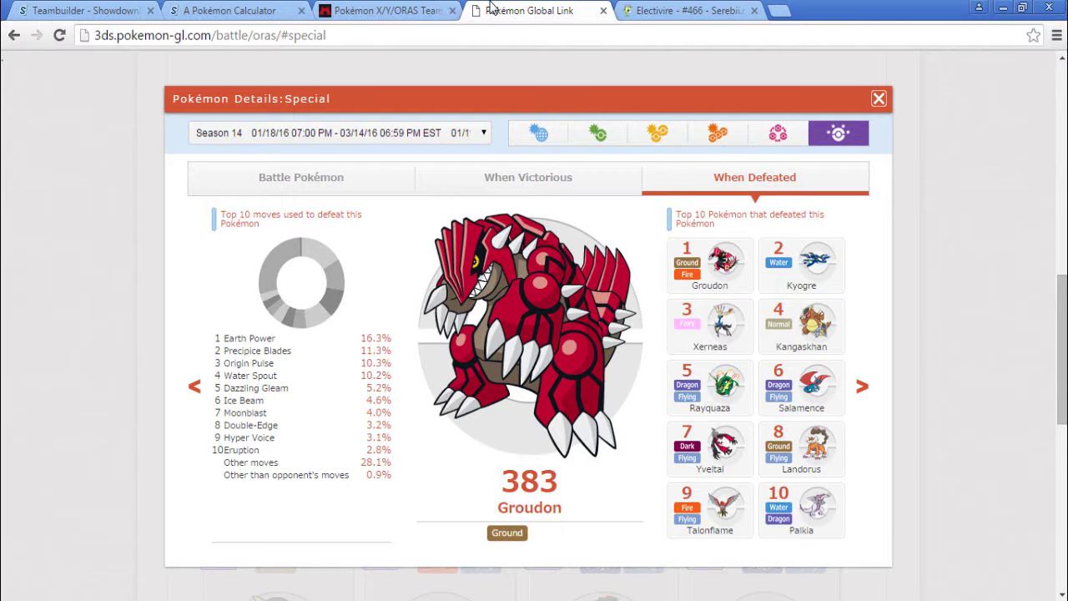
left_click(330, 8)
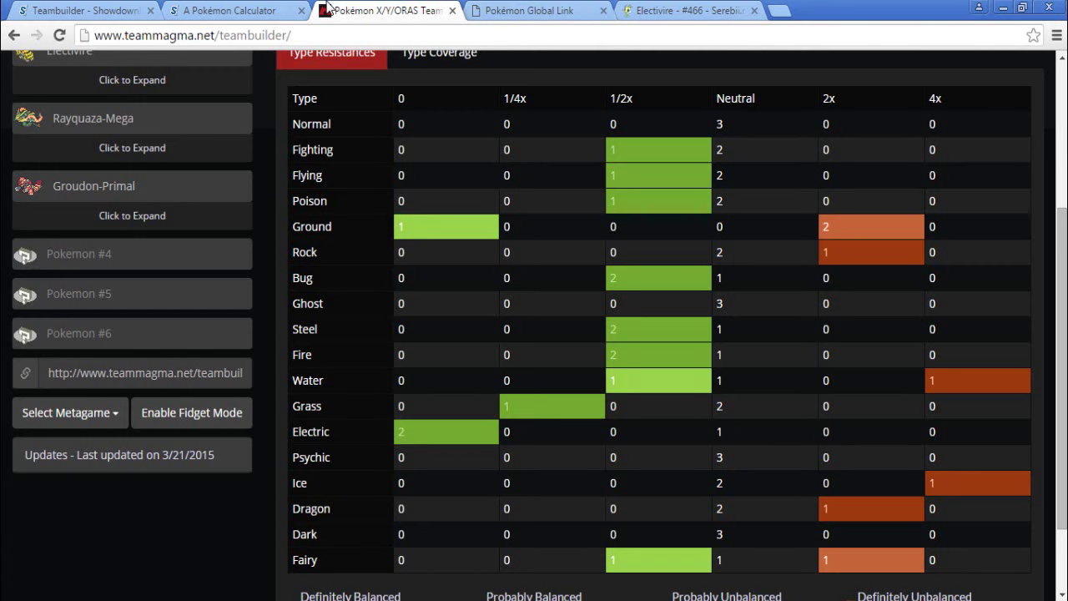